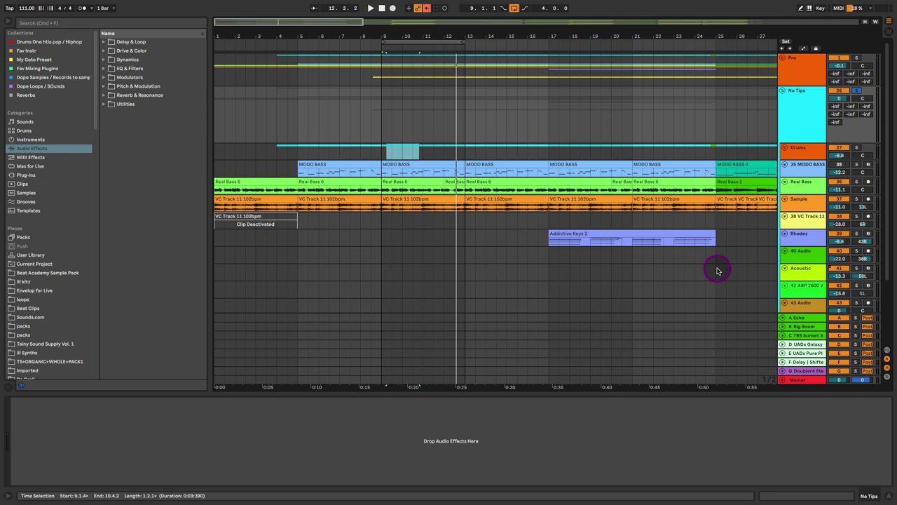
- Fold the No Tips group, play the song, and swap the solo between the No Tips and Pro groups
key(Tab)
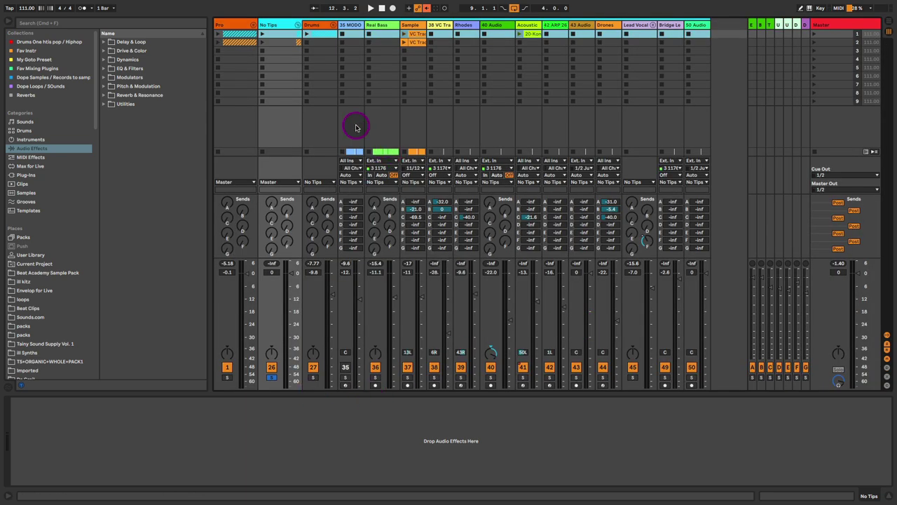
click(297, 24)
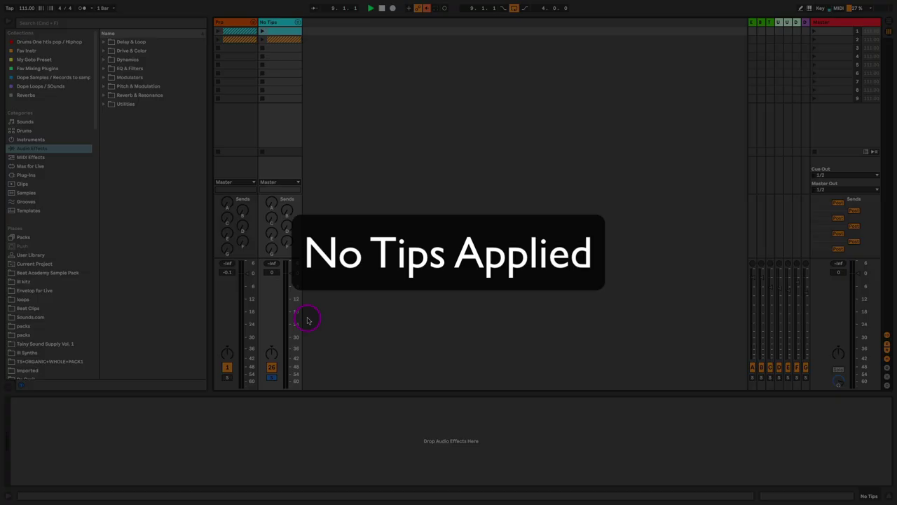
key(space)
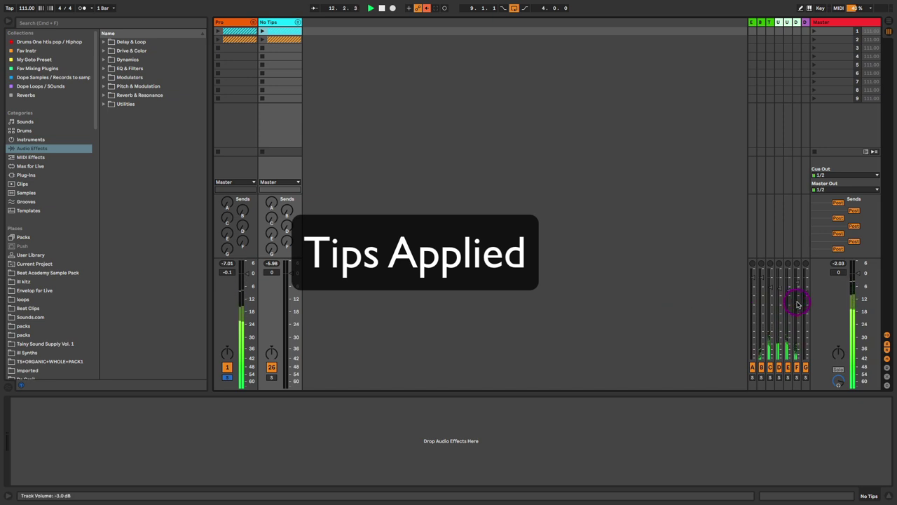
key(s)
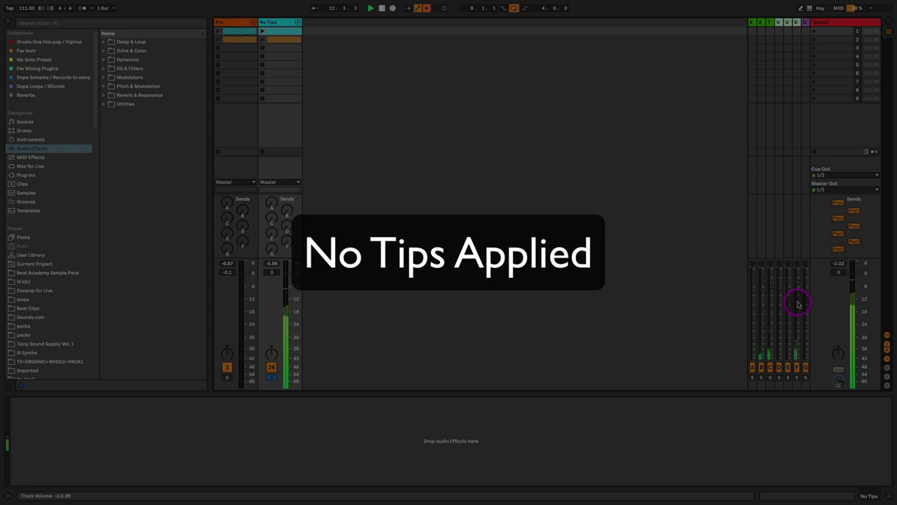
key(s)
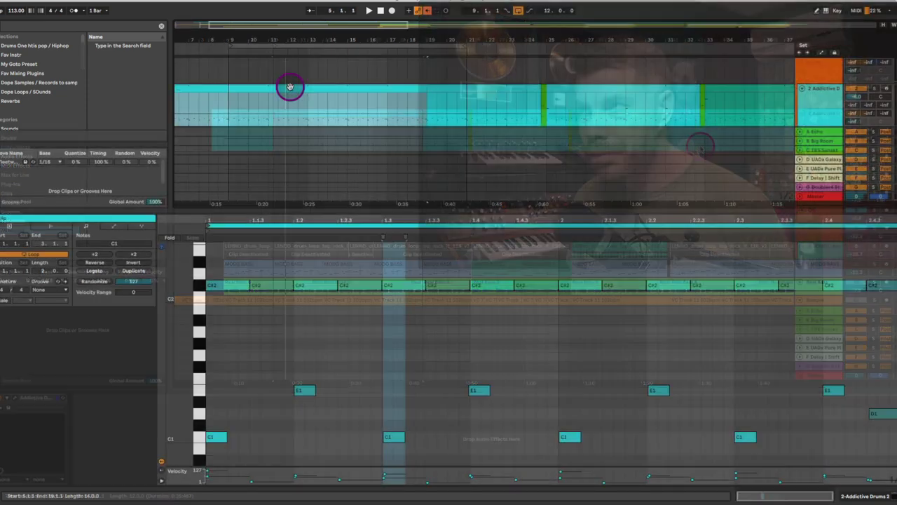
- Lower the first C#2 hi-hat note's velocity to 58, and the C#2 note at 2.1.3
key(space)
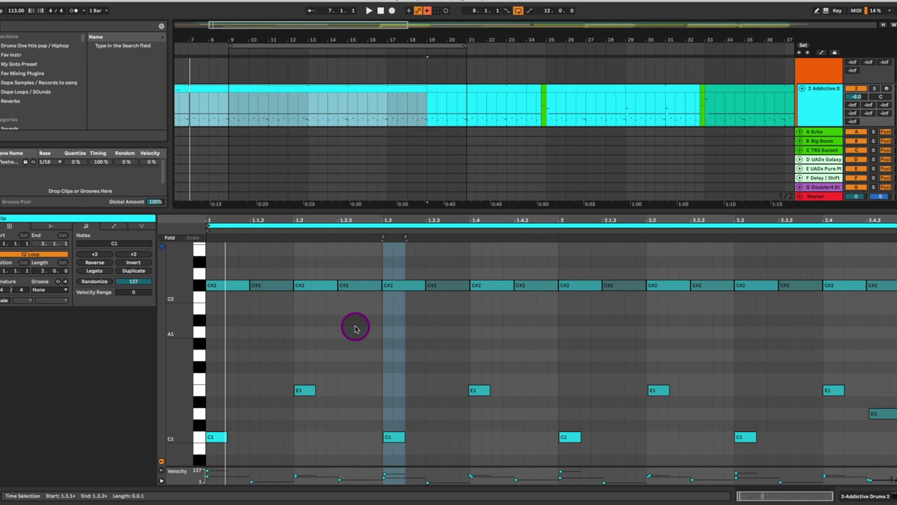
click(240, 263)
click(241, 262)
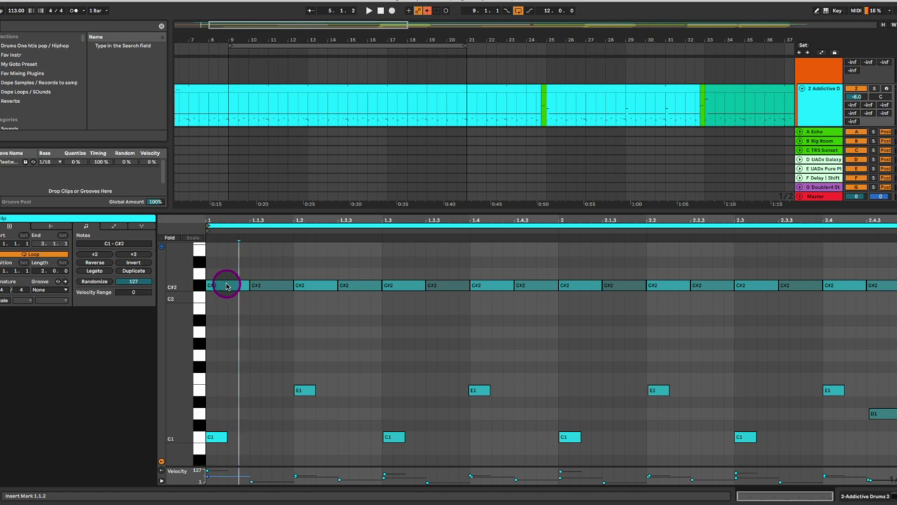
click(226, 283)
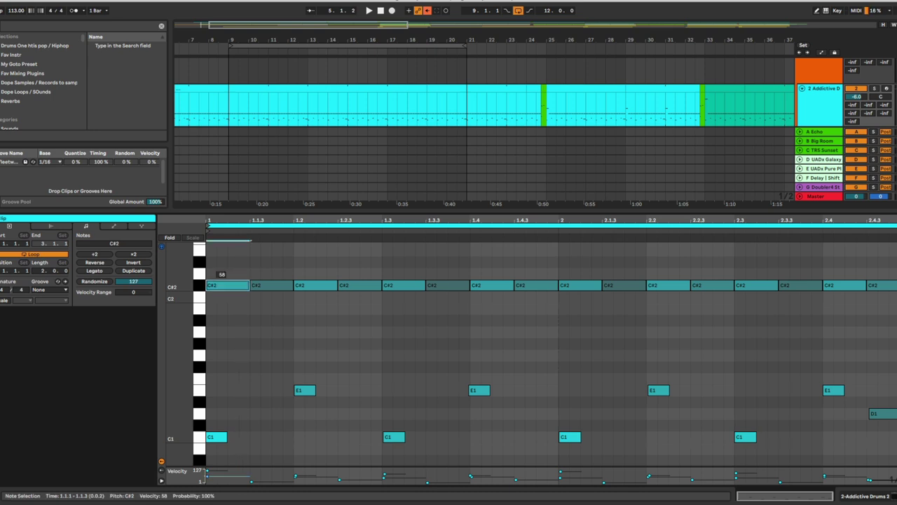
drag(228, 287, 237, 299)
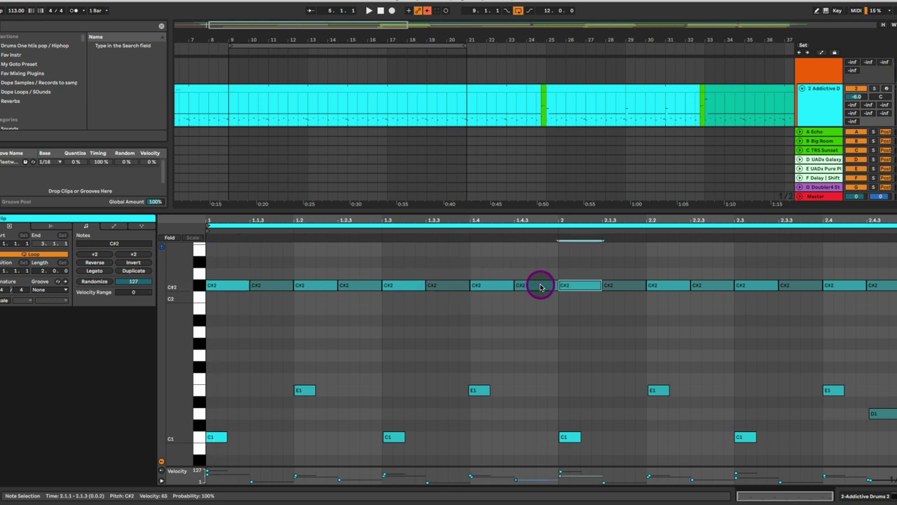
click(541, 284)
drag(625, 284, 629, 287)
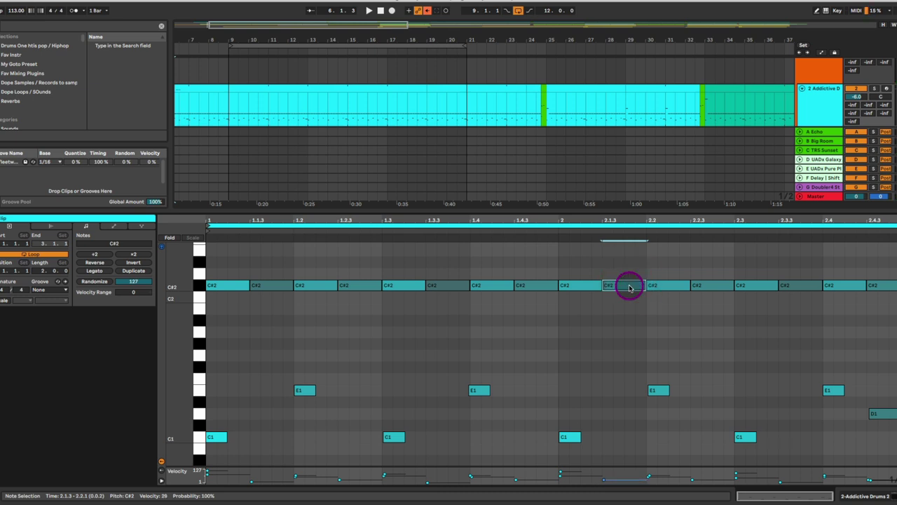
- Audition the pattern and lower the E1 snare velocities at 1.4 and 2.2
key(space)
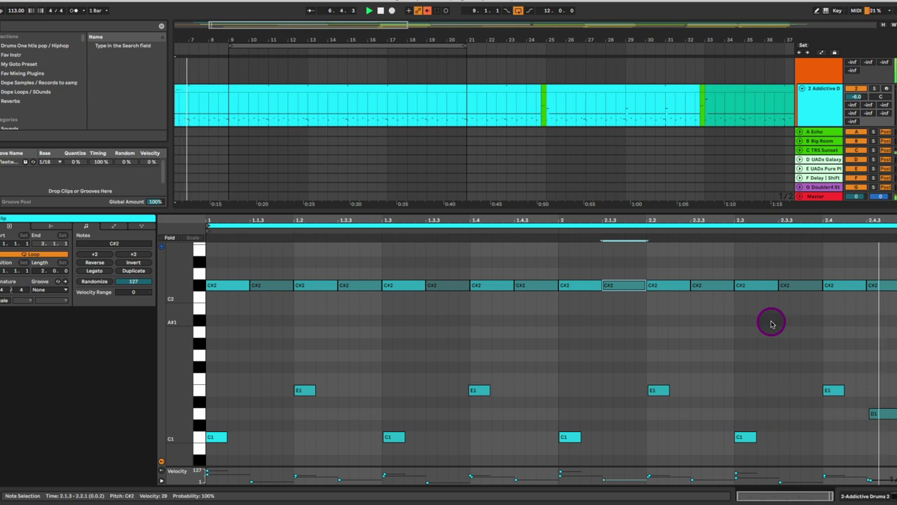
drag(302, 391, 651, 384)
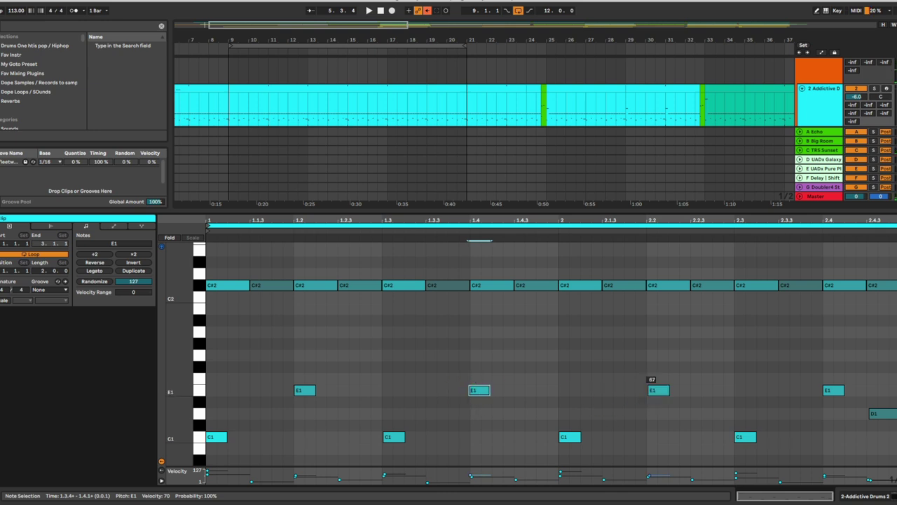
click(658, 391)
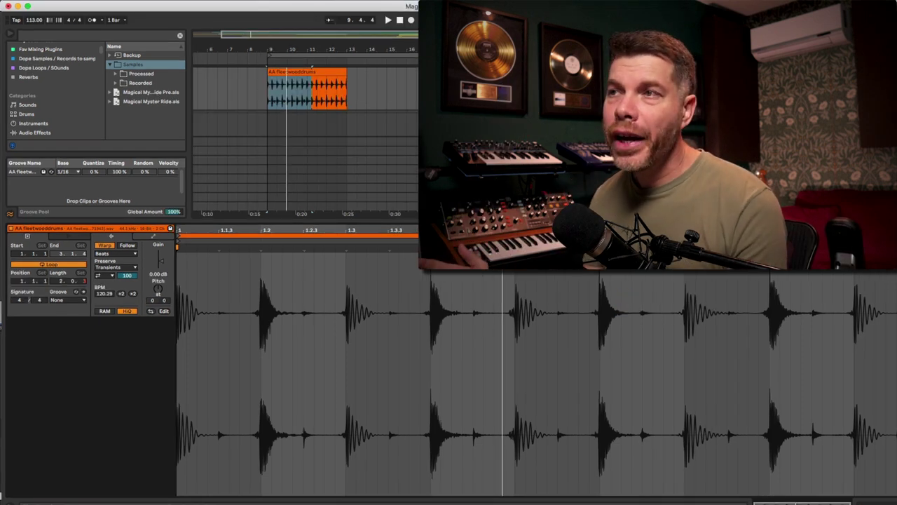
- Play the AA fleetwooddrums loop and zoom into its drum transients
key(space)
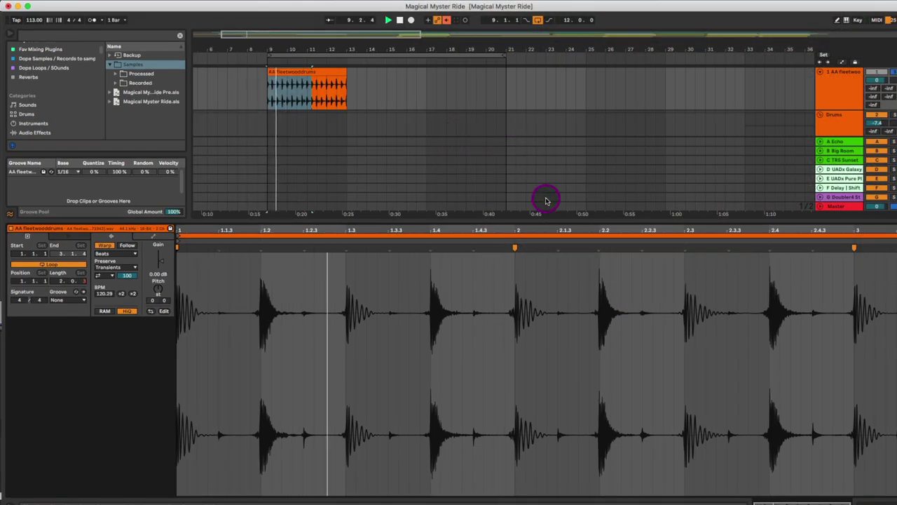
mouse_move(491, 240)
mouse_down()
mouse_move(351, 234)
mouse_move(351, 280)
mouse_move(490, 256)
mouse_move(496, 221)
mouse_up()
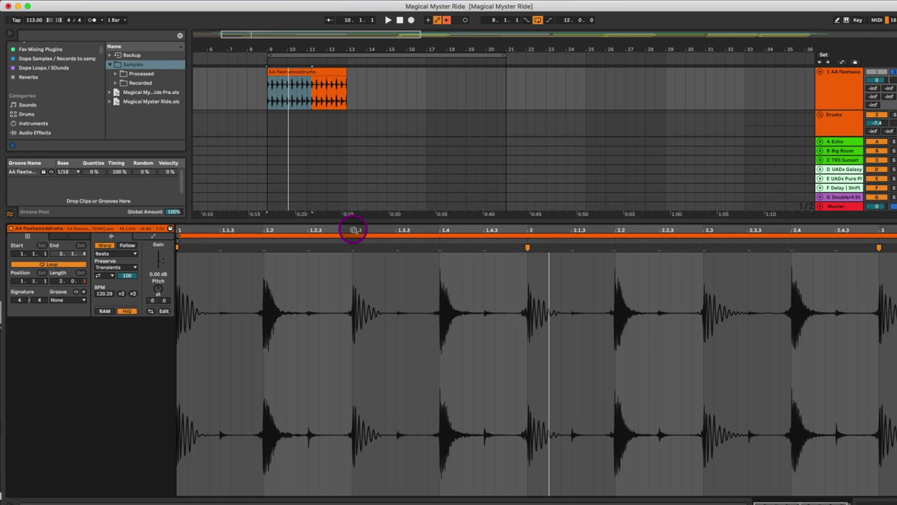
right_click(320, 301)
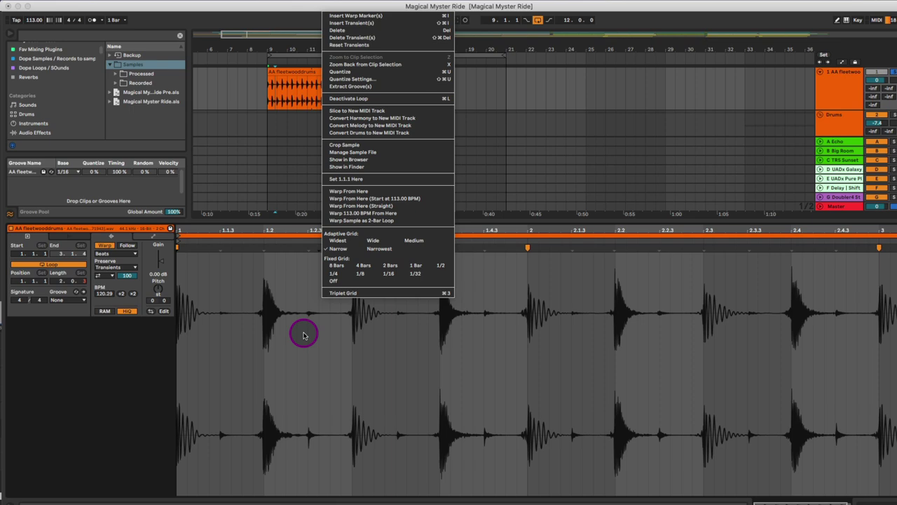
click(273, 355)
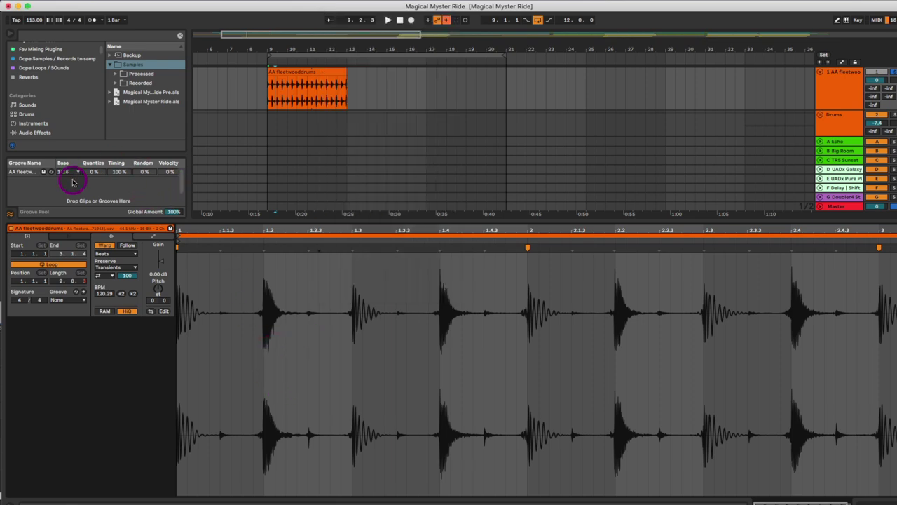
click(22, 174)
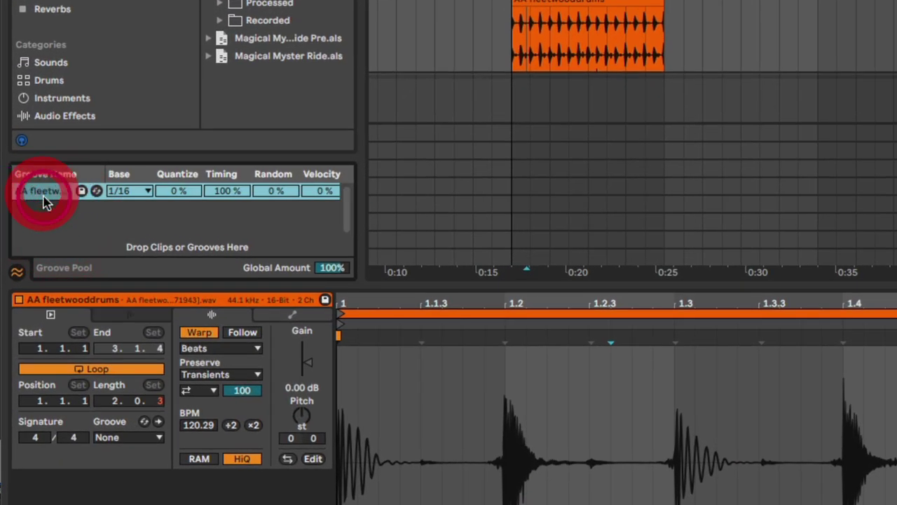
click(232, 195)
drag(232, 195, 231, 204)
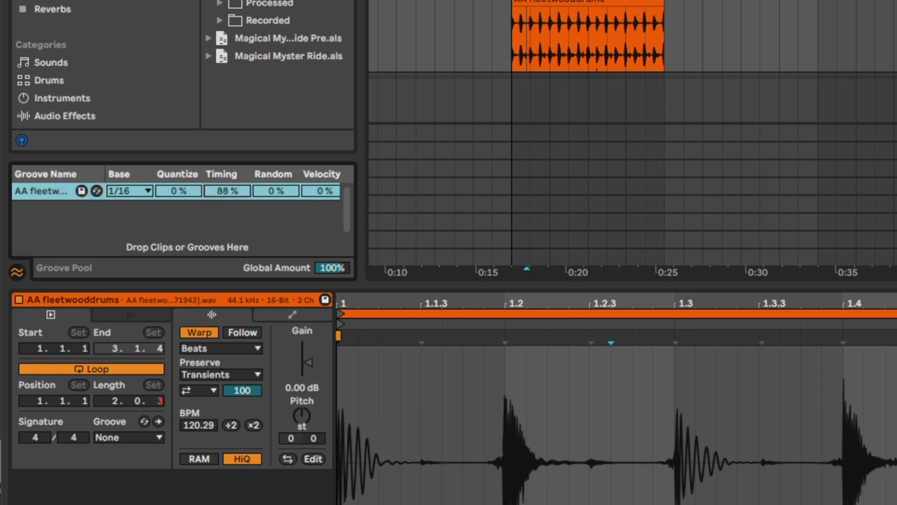
click(234, 194)
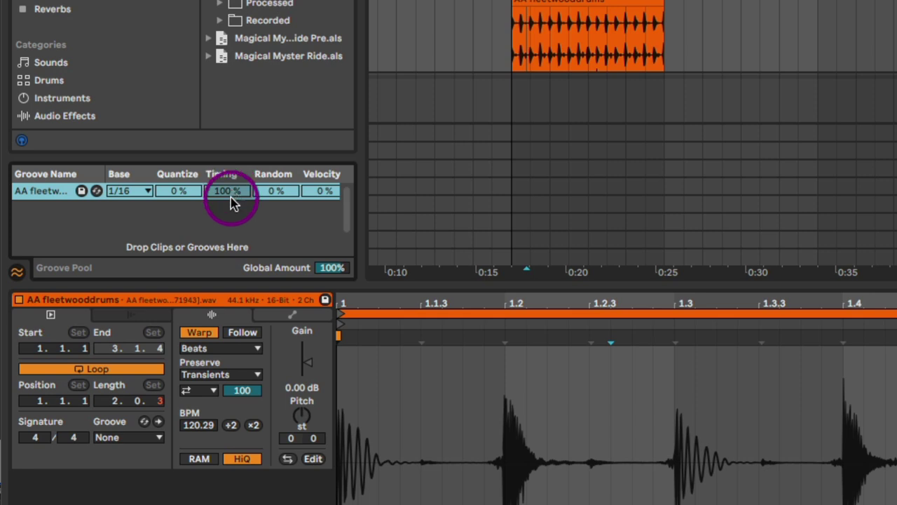
drag(320, 191, 320, 172)
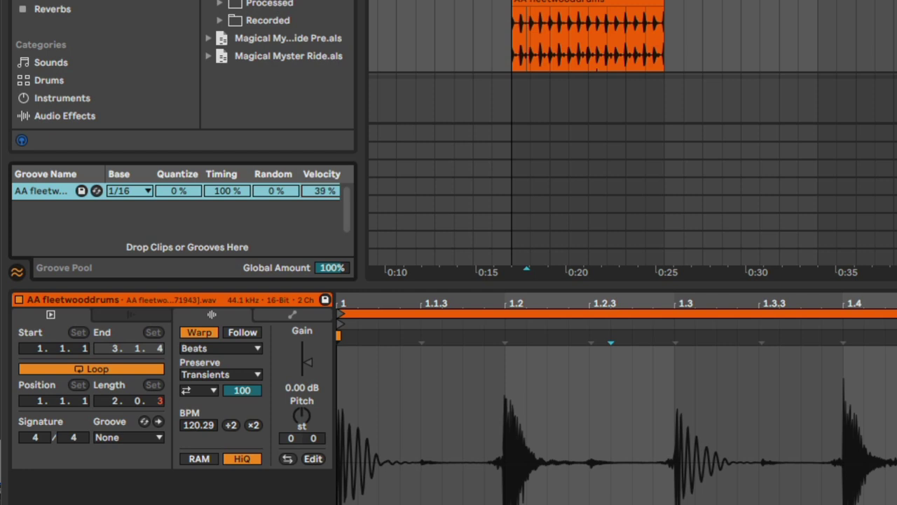
click(326, 193)
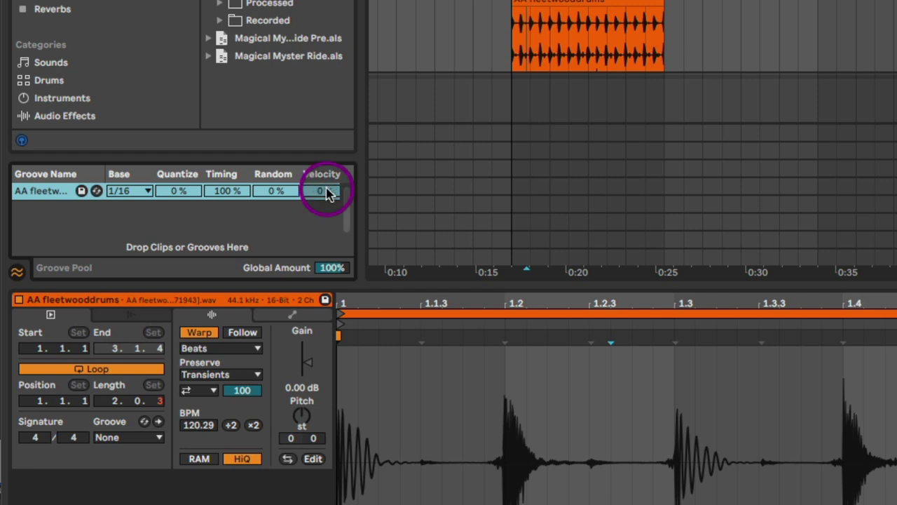
drag(214, 195, 223, 196)
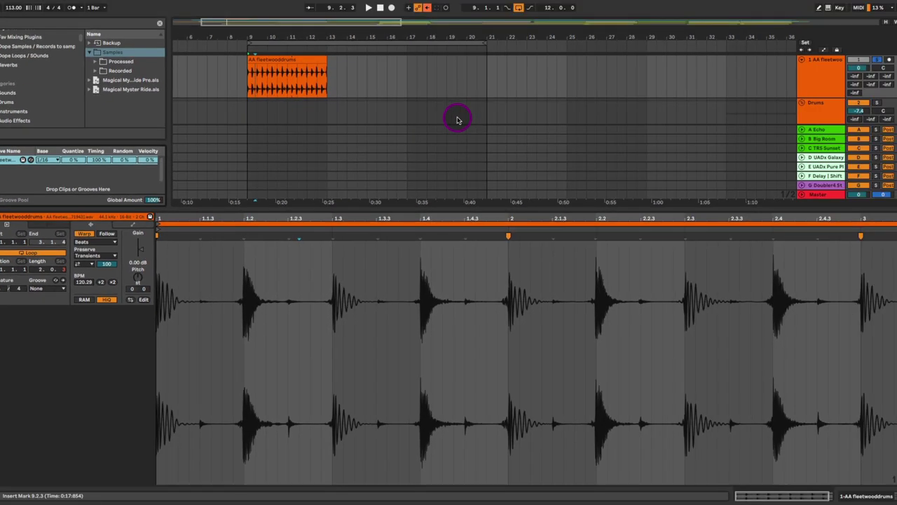
- Open the Addictive Drums clip in the editor and select it from bar 9 to bar 19
click(457, 73)
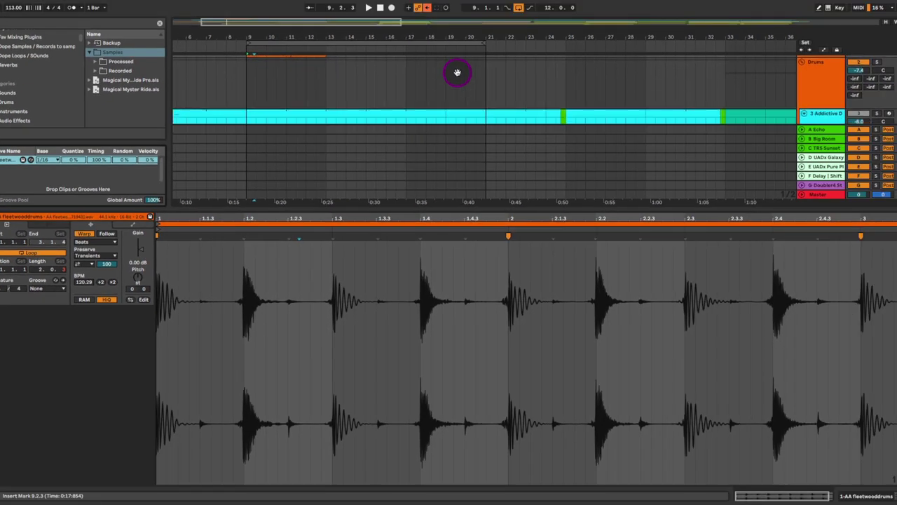
drag(463, 14, 469, 15)
click(285, 68)
scroll(280, 105, up, 2)
click(285, 106)
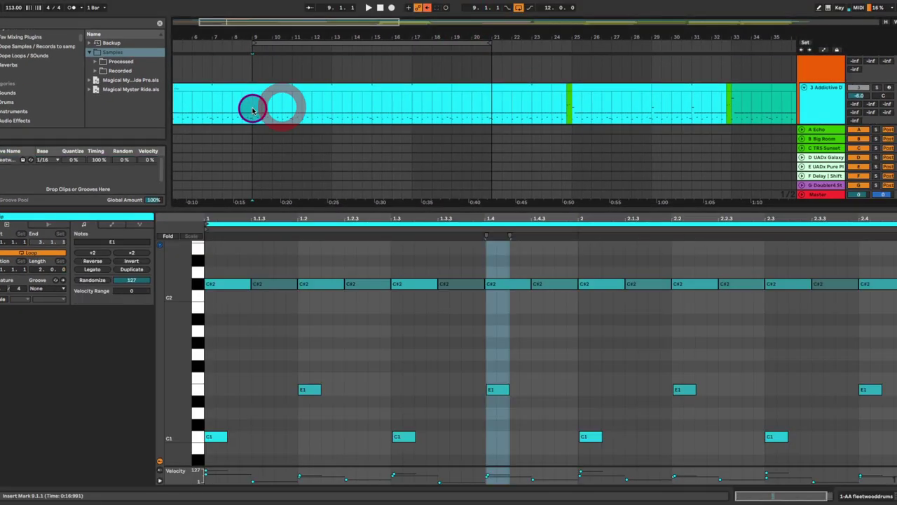
drag(249, 106, 452, 94)
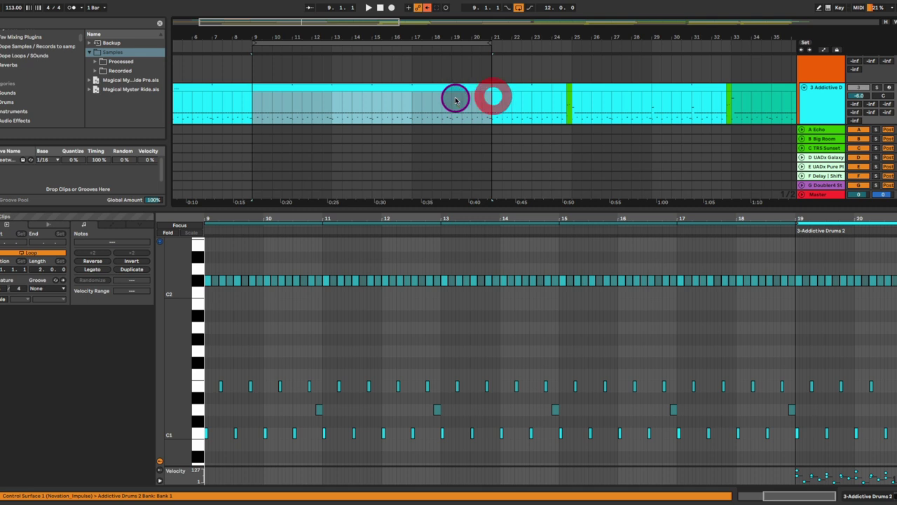
click(283, 89)
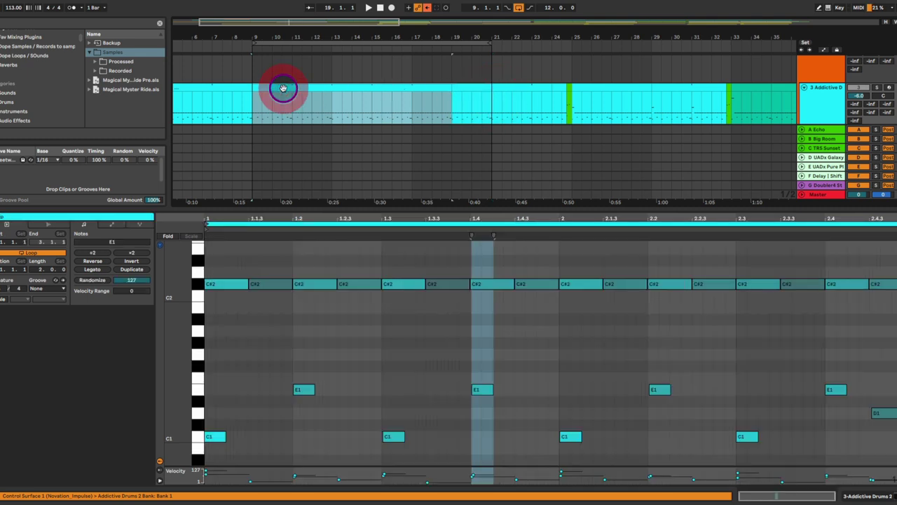
- Apply and commit the AA fleetwood drums groove, then zoom around beat 1.4 to check note timing
click(47, 291)
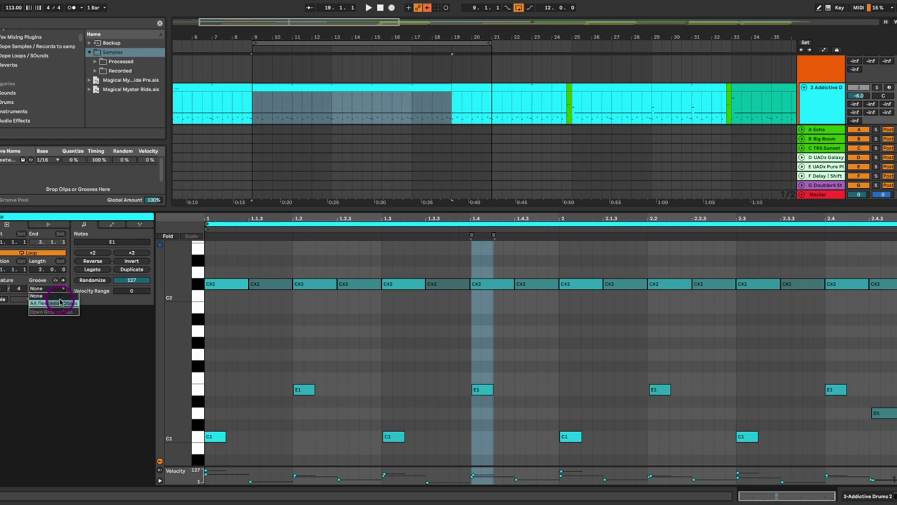
click(61, 303)
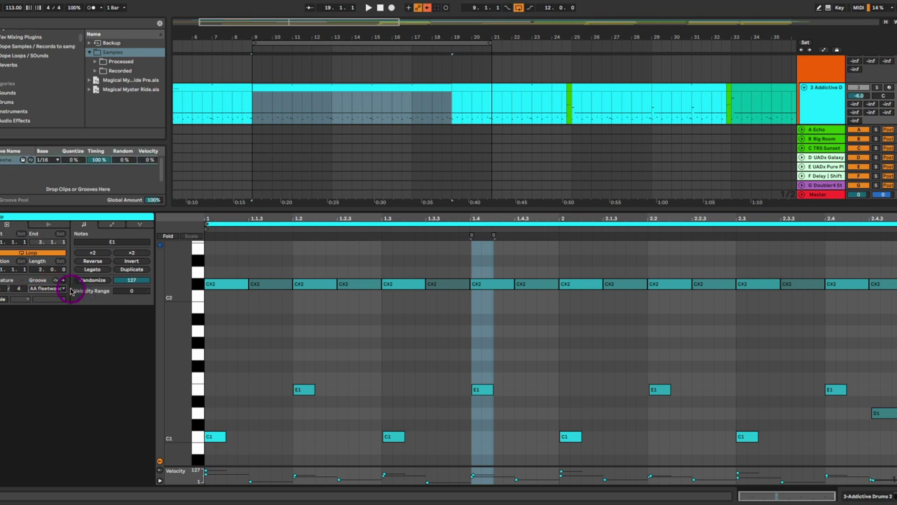
click(62, 280)
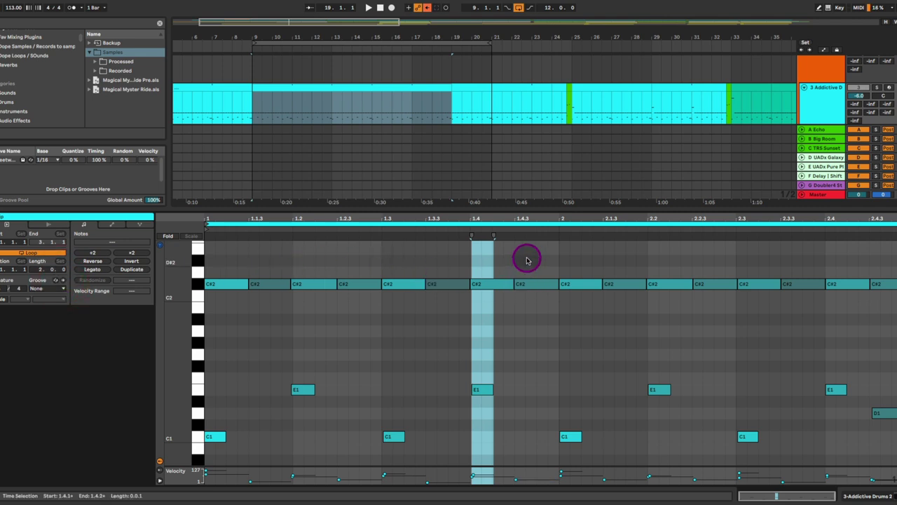
drag(520, 216, 560, 228)
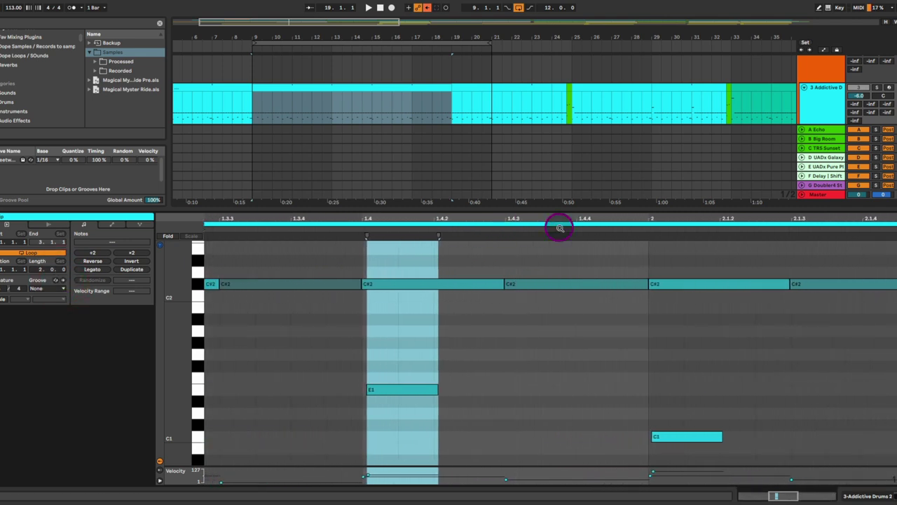
click(389, 309)
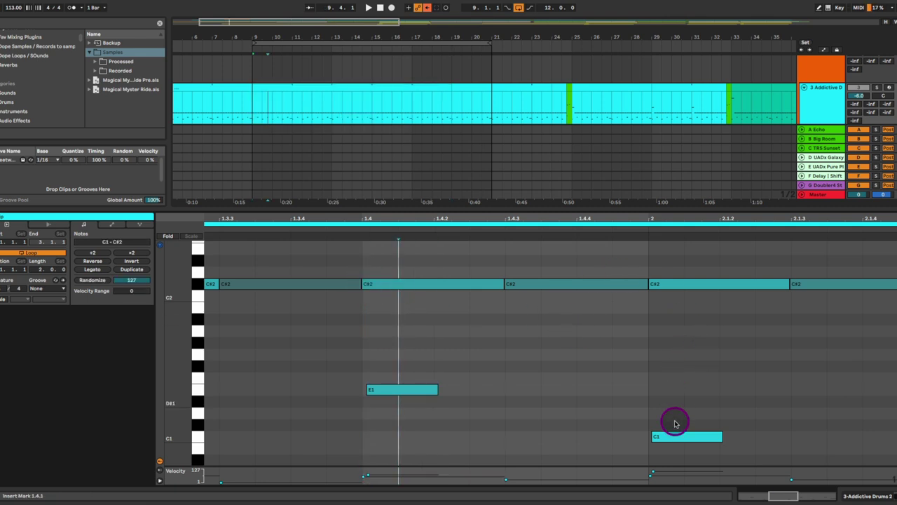
drag(717, 213, 718, 185)
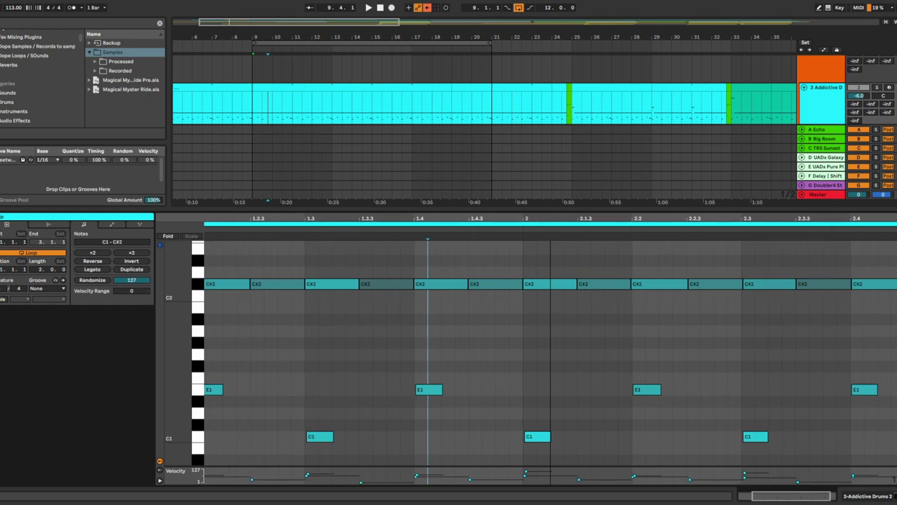
drag(547, 210, 596, 192)
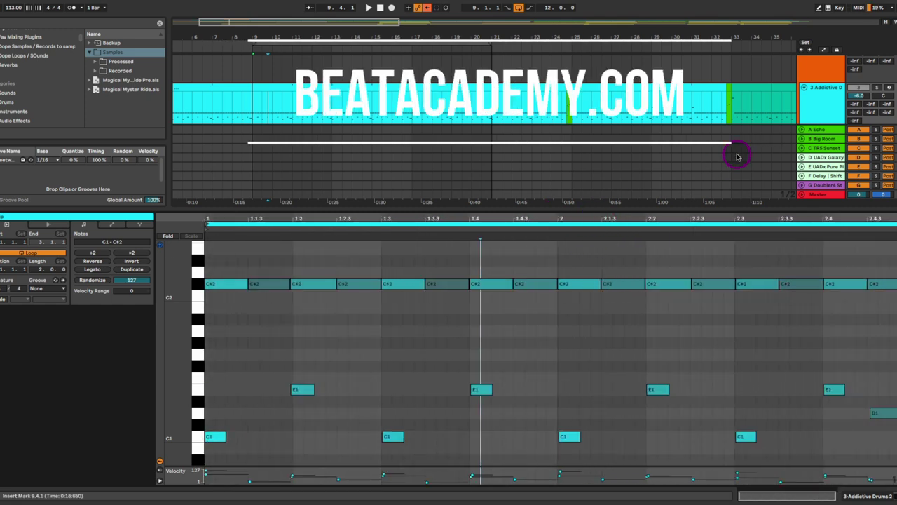
- Play the grooved drum clip from the Drums group and jump to another spot in it
scroll(746, 134, up, 2)
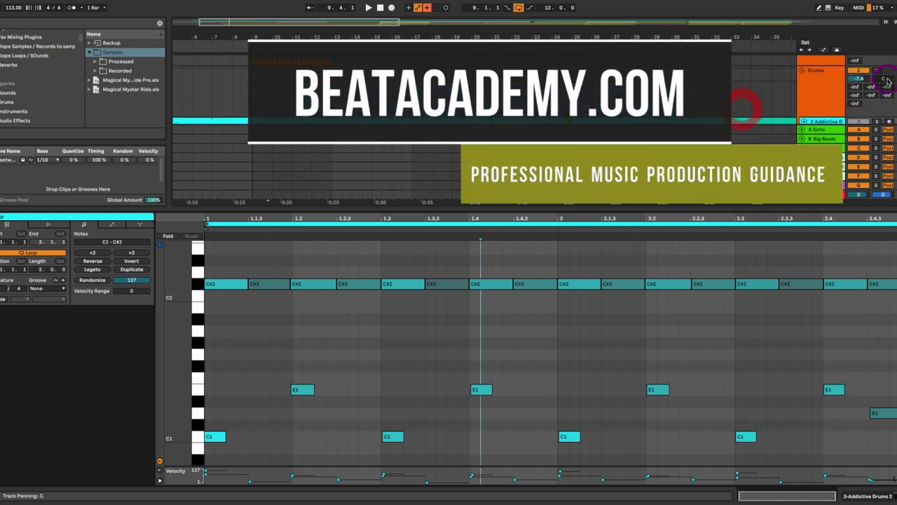
click(795, 96)
key(space)
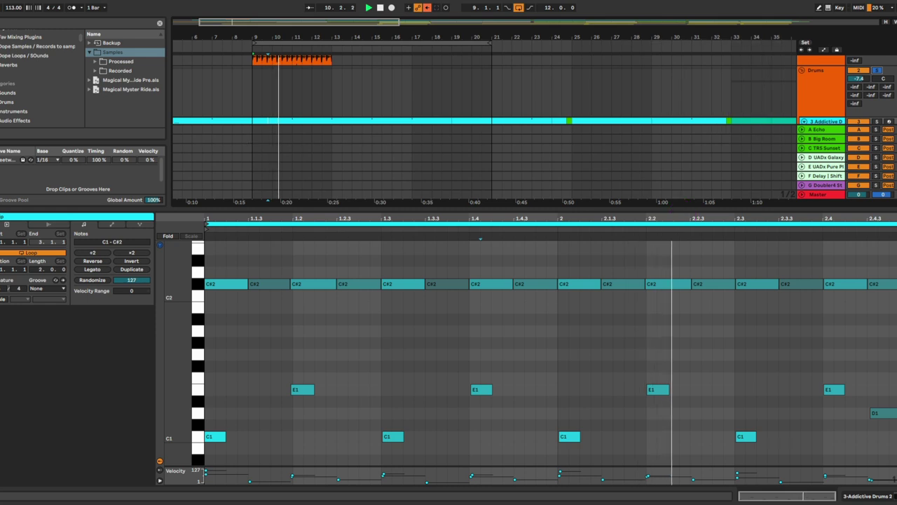
click(684, 215)
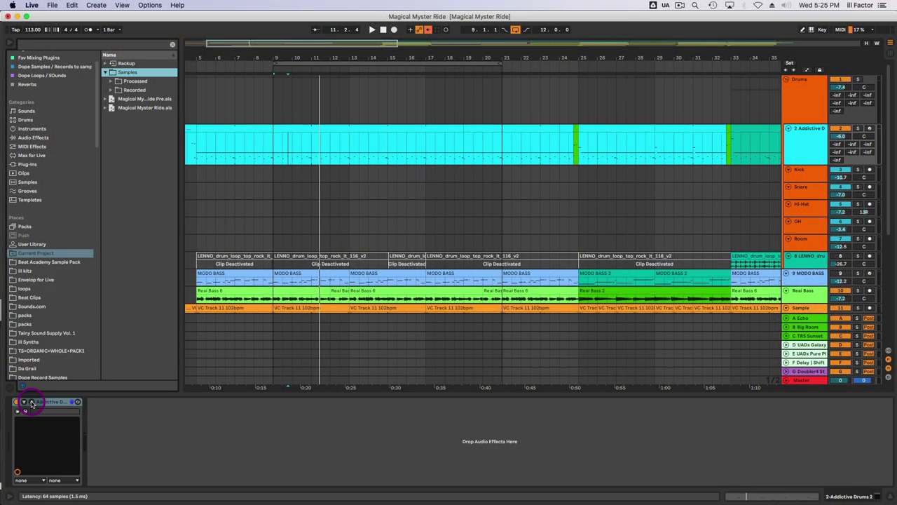
- Open Addictive Drums 2 and view the Puncho Rosso kit's Explore, Kit and Edit pages
click(31, 402)
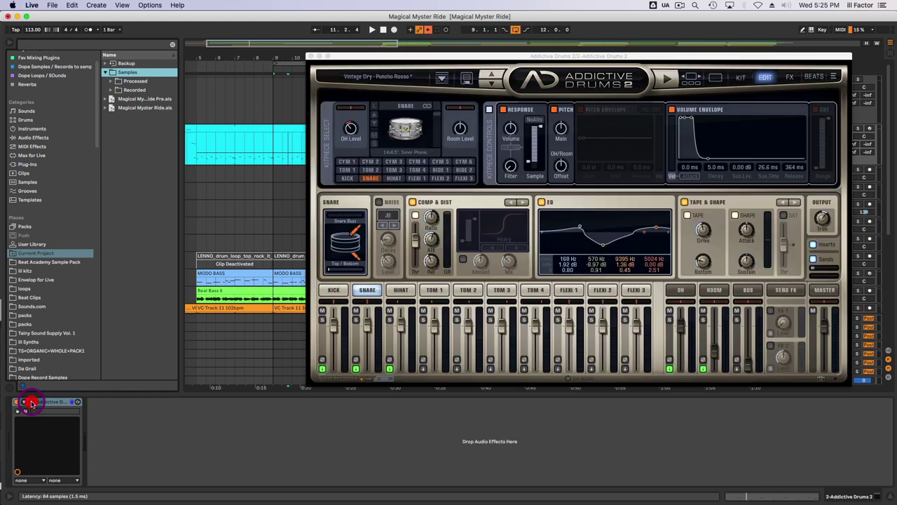
click(716, 78)
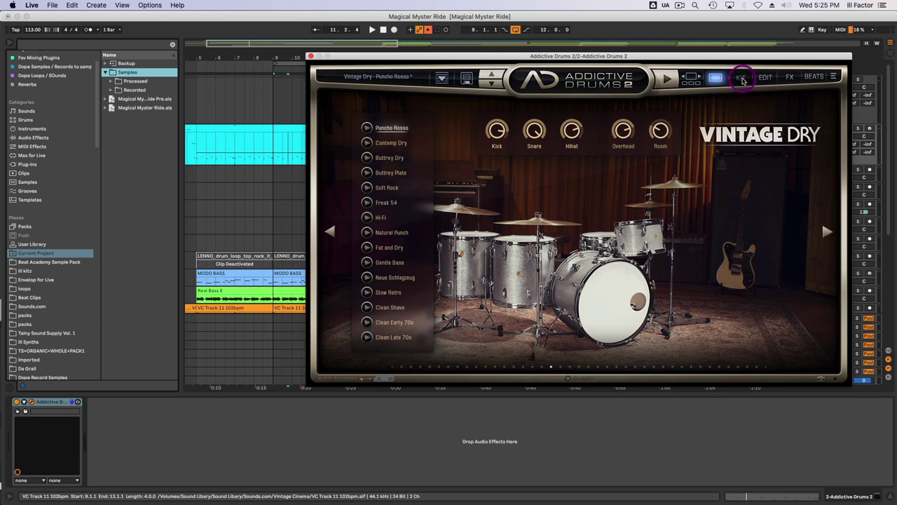
click(742, 80)
click(768, 78)
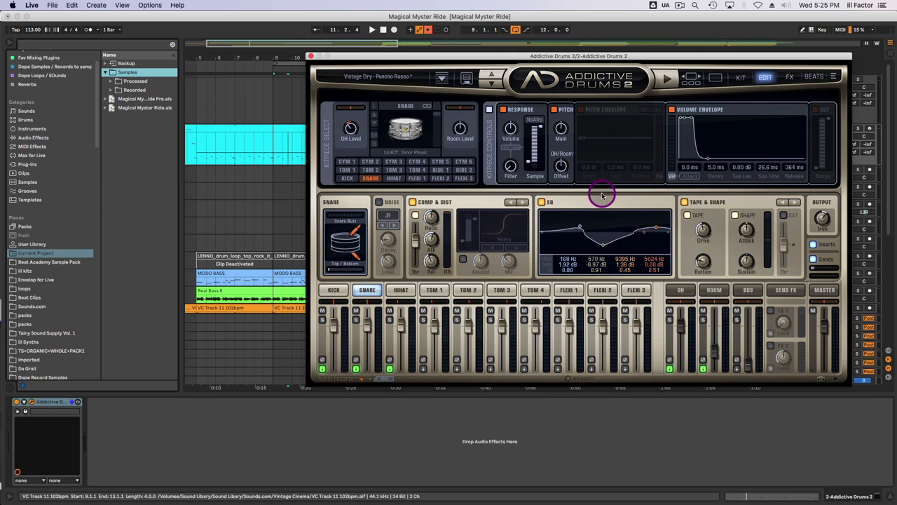
- Compare the kick, snare and hi-hat kitpiece settings on the Edit page
click(334, 289)
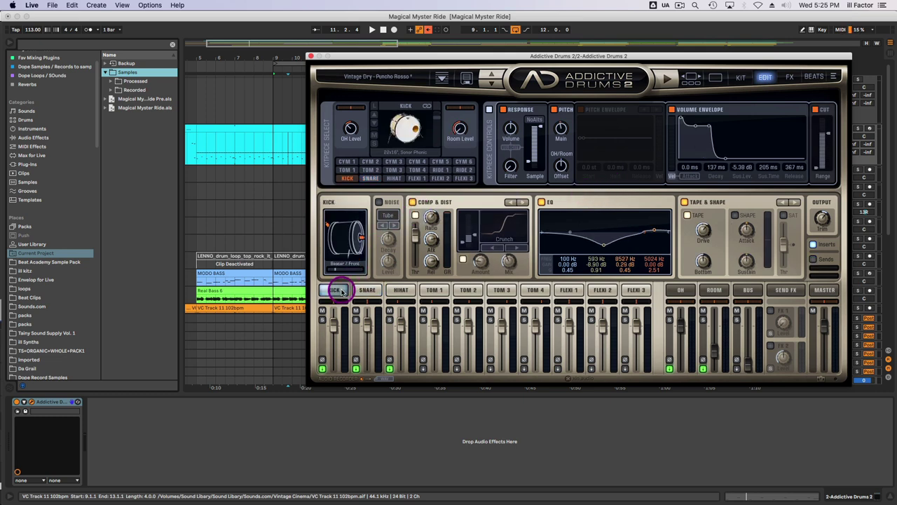
click(366, 289)
click(334, 290)
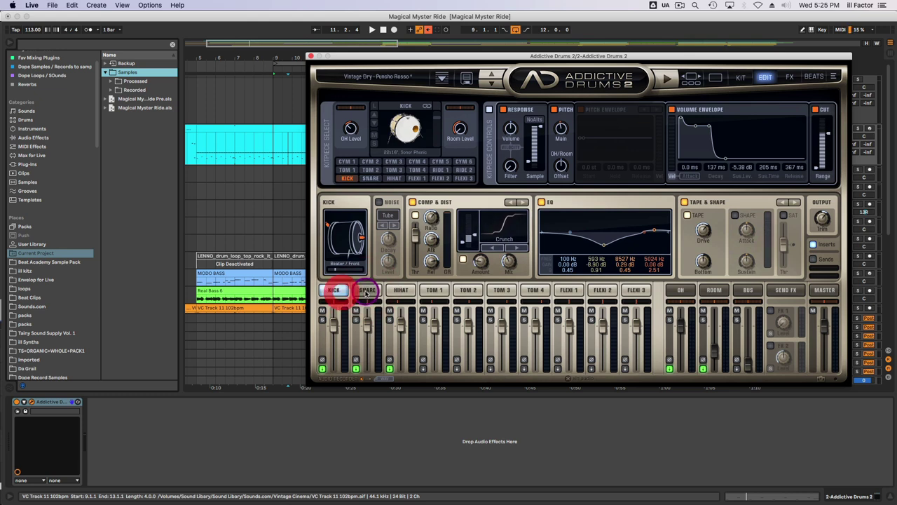
click(366, 289)
click(398, 291)
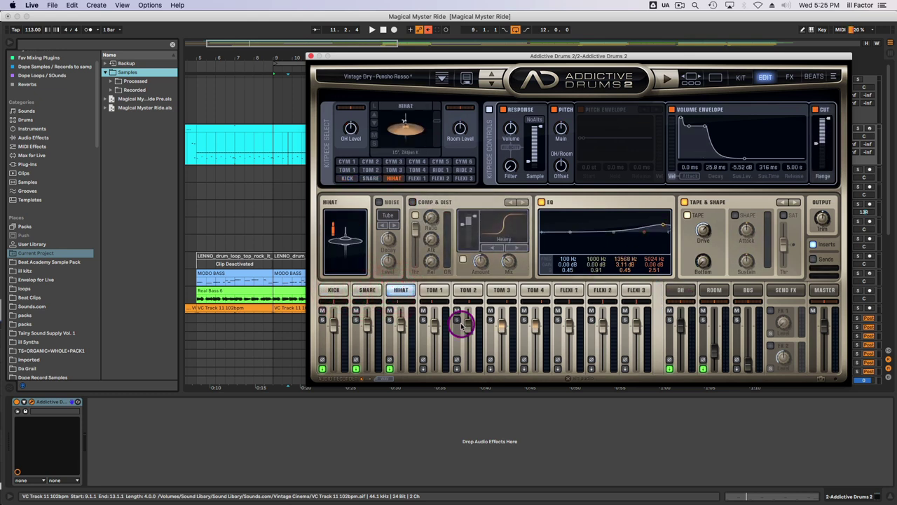
- Route the kick channel to Separate Out (Post Fader) and close Addictive Drums 2
click(322, 367)
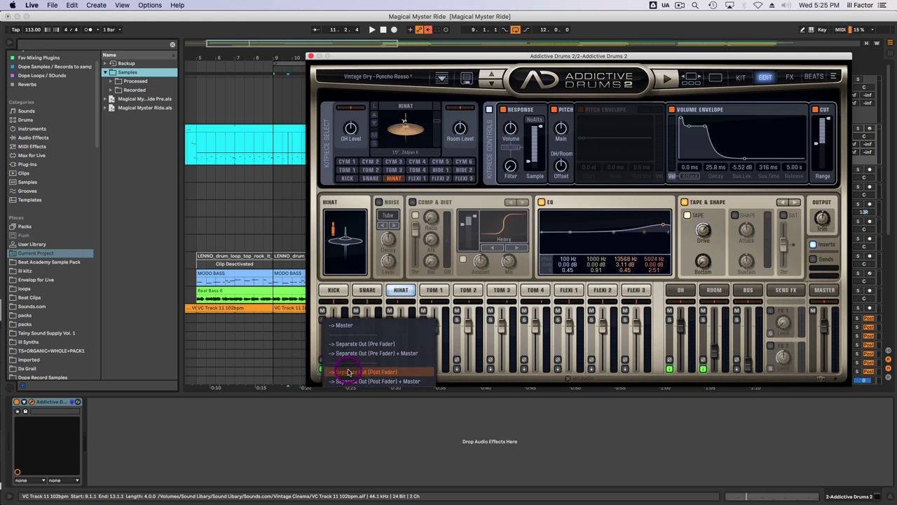
click(399, 372)
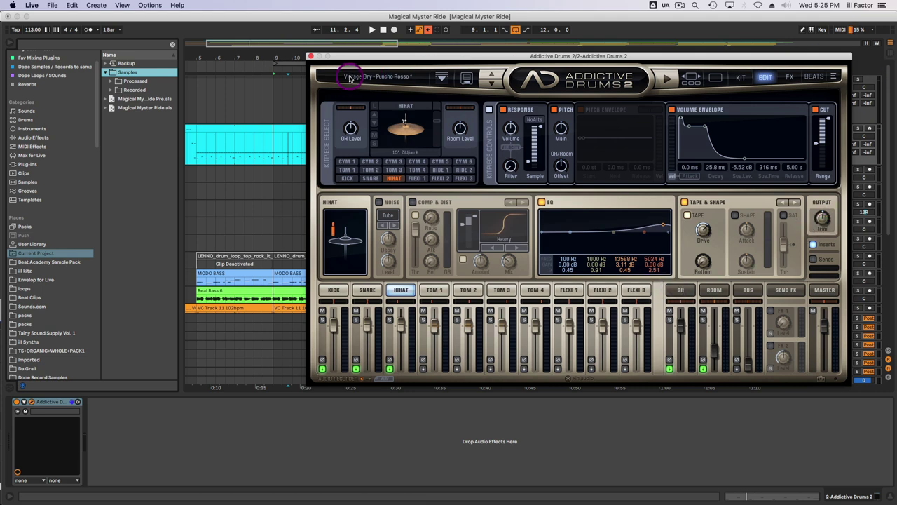
click(310, 58)
- Show the Kick track's effect chain in Session view and turn off its input monitoring
key(Tab)
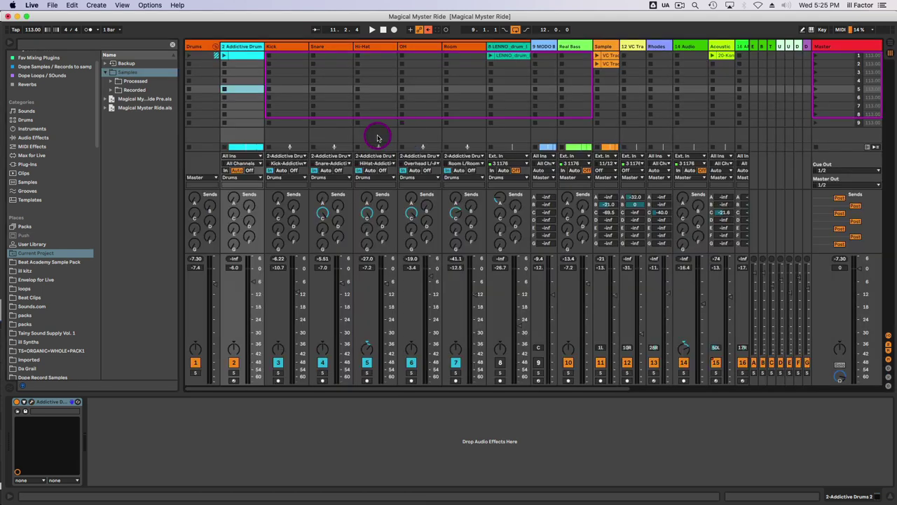
click(293, 46)
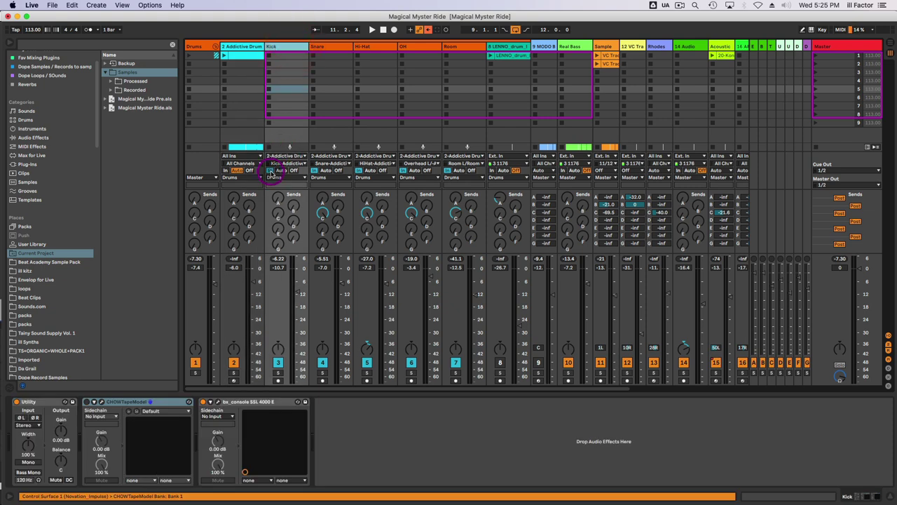
click(271, 171)
click(292, 85)
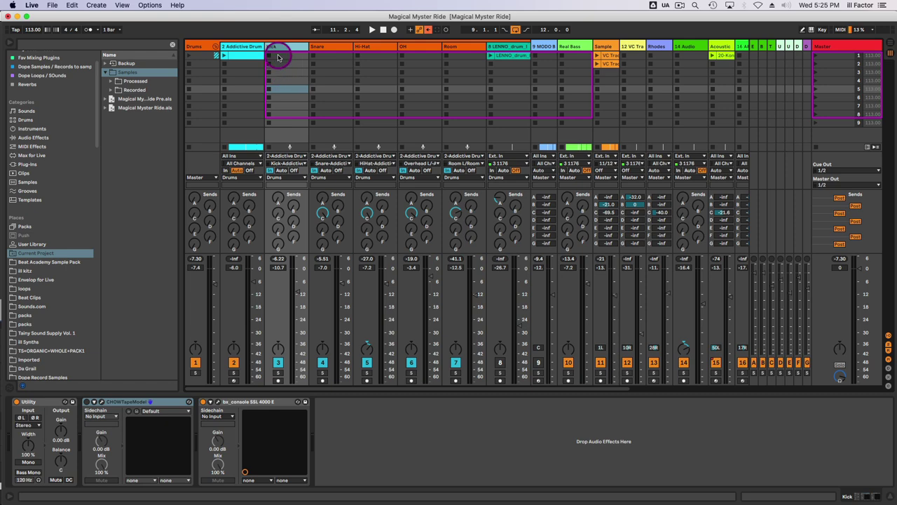
key(Left)
click(284, 47)
- Inspect the Snare, Hi-Hat, OH and Room effect chains, then play with the Drums group soloed
click(334, 47)
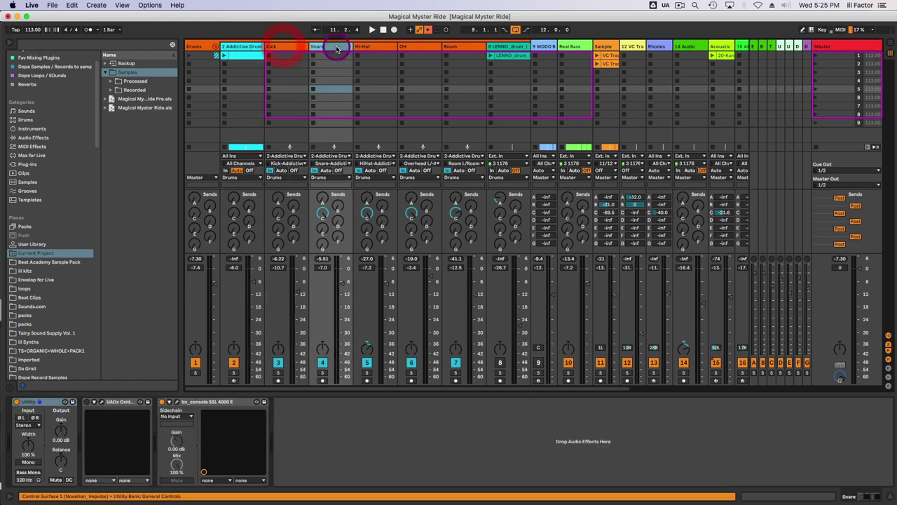
click(369, 47)
click(408, 47)
click(449, 47)
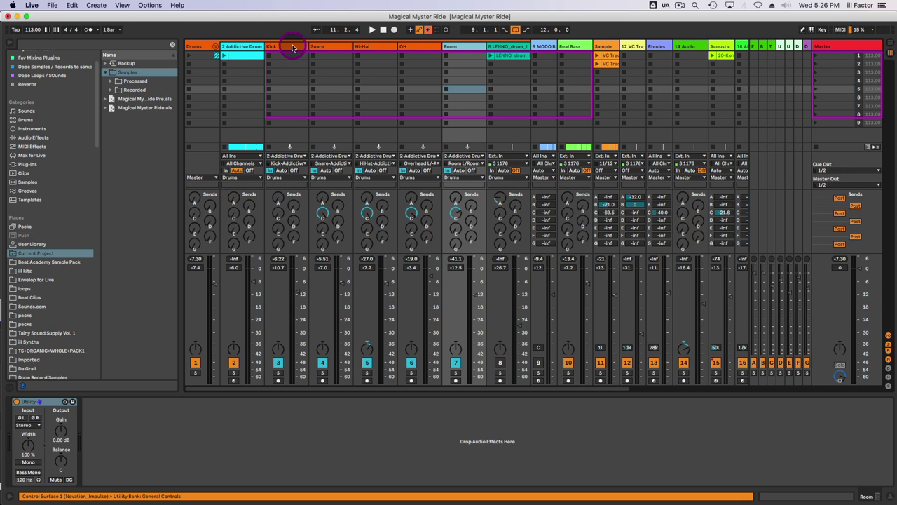
click(293, 47)
key(space)
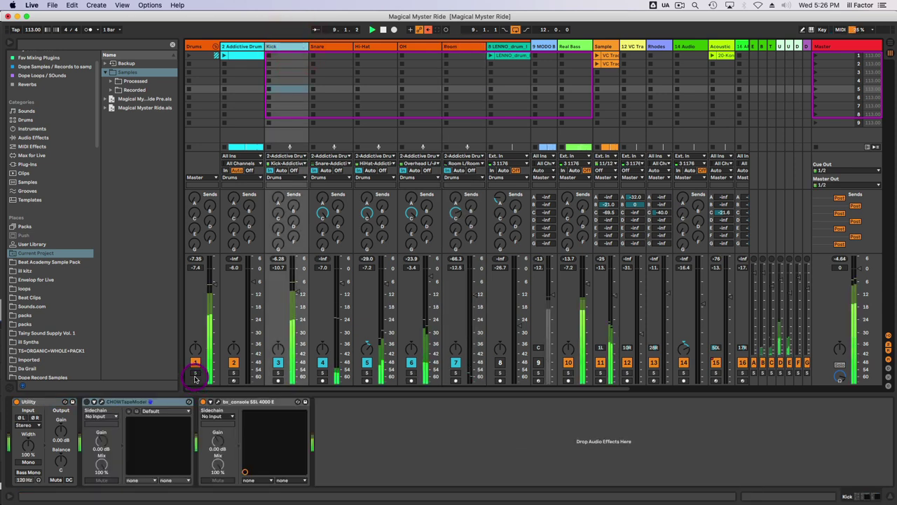
click(196, 373)
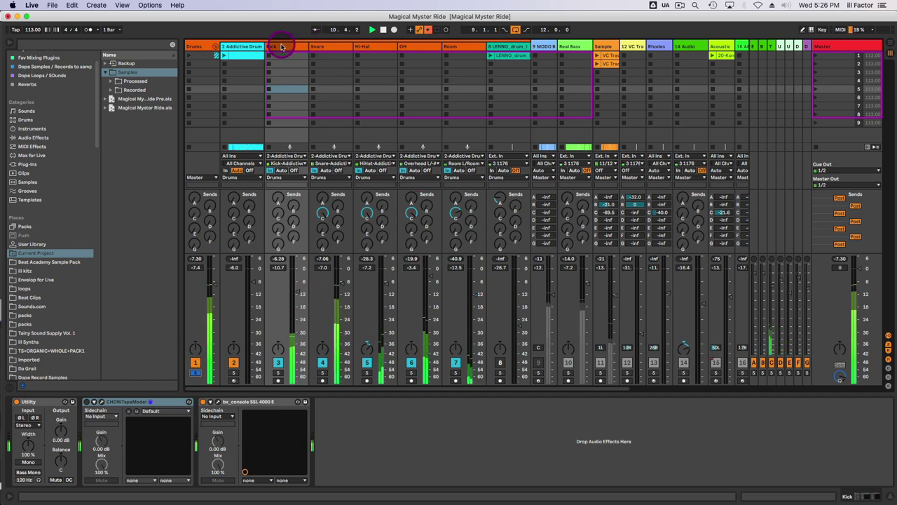
- On Addictive Drums 2's snare Edit page, tweak the envelope sustain and drag the top/bottom mic blend to 100%
click(244, 46)
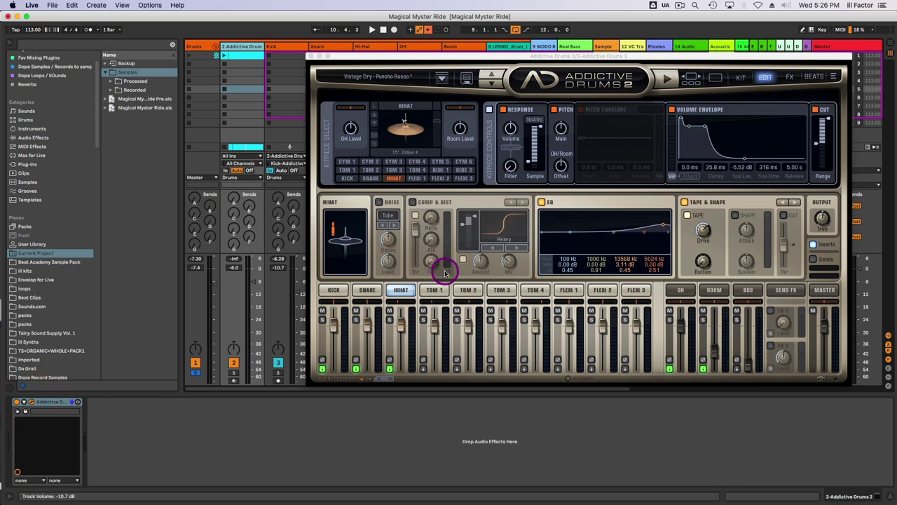
click(370, 290)
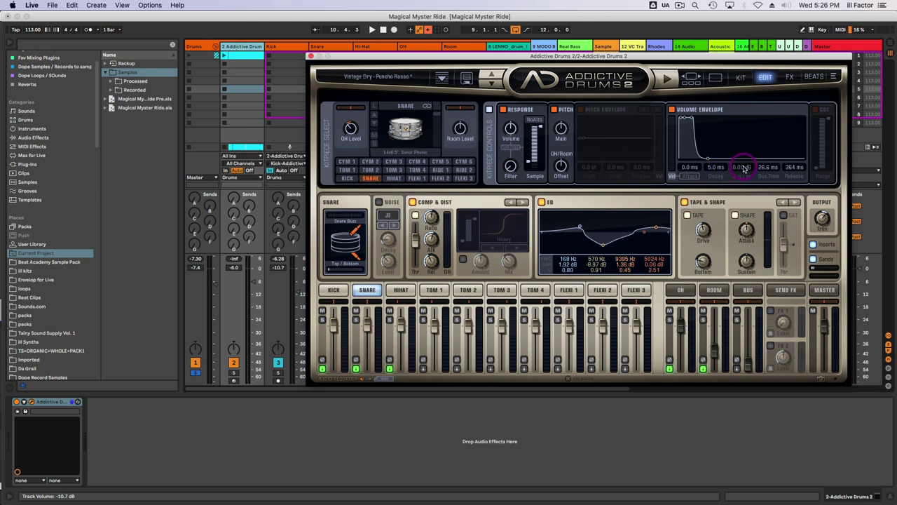
drag(746, 165, 769, 170)
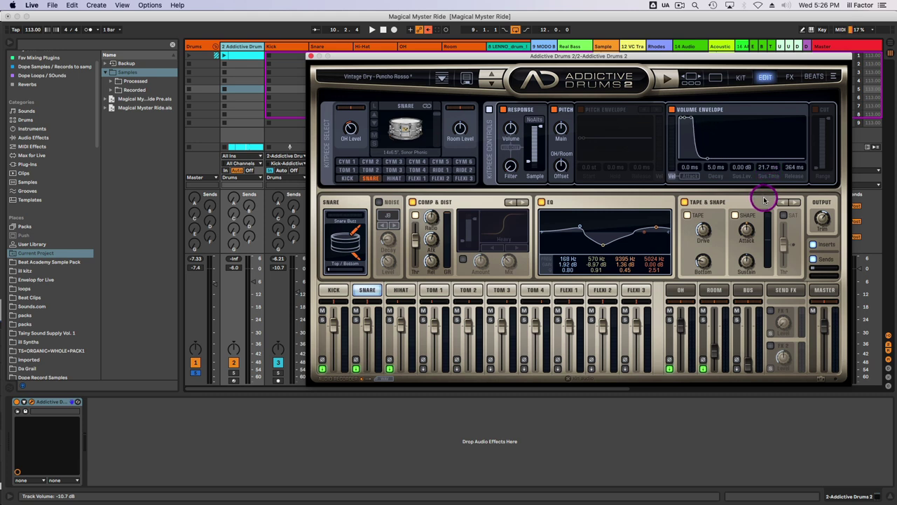
key(space)
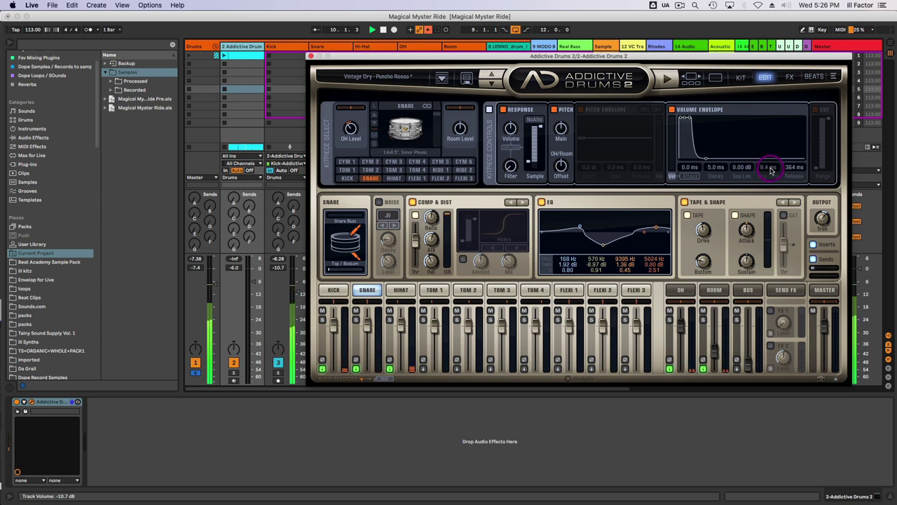
click(771, 169)
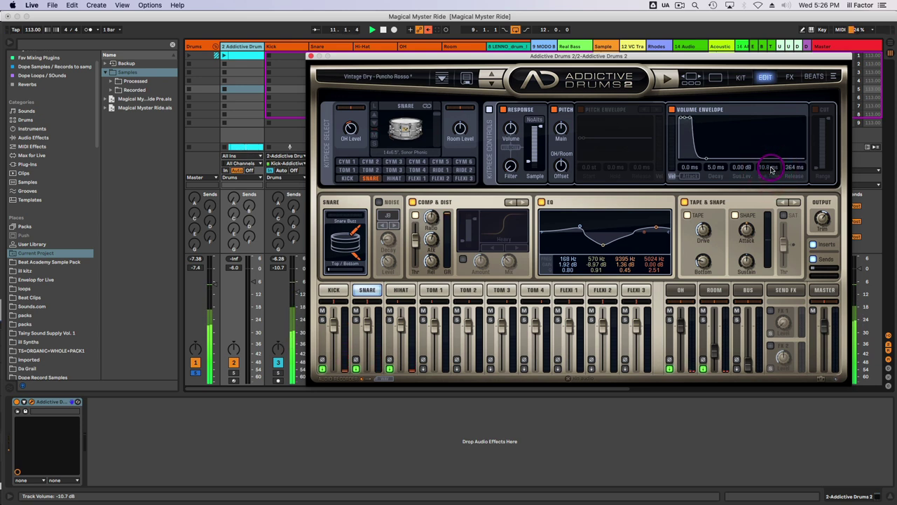
click(771, 170)
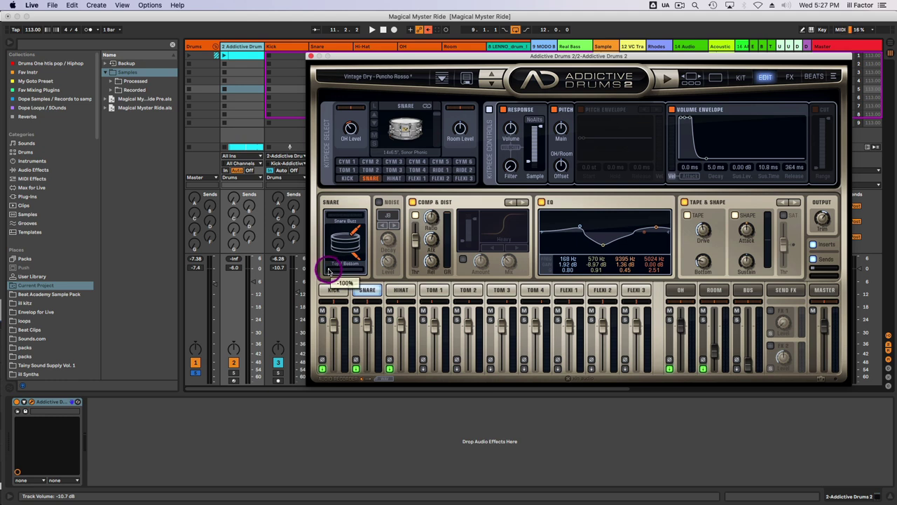
drag(329, 270, 359, 273)
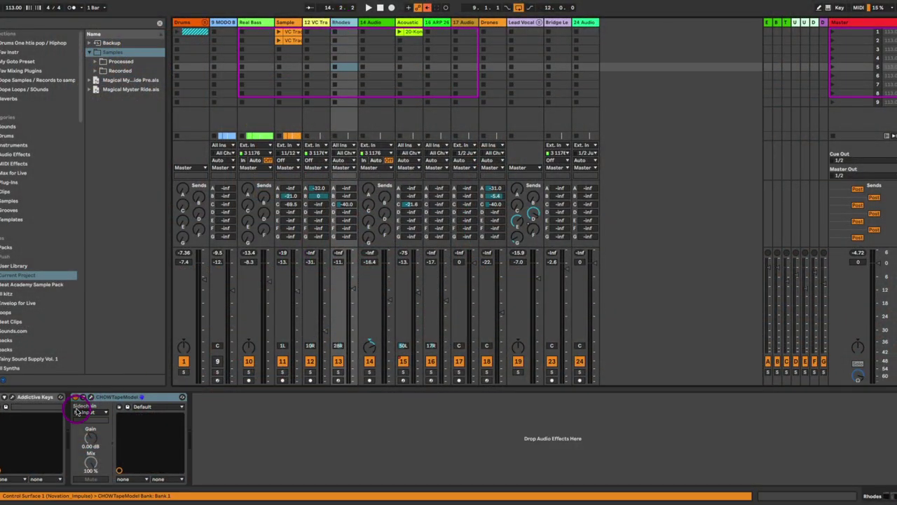
- Open the Rhodes track's CHOWTapeModel window, move it aside and adjust its controls
click(11, 398)
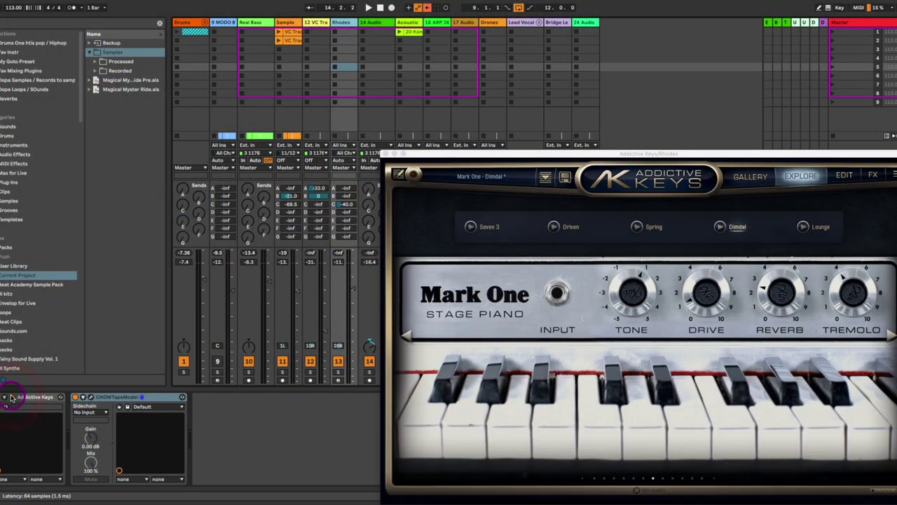
click(11, 397)
click(85, 397)
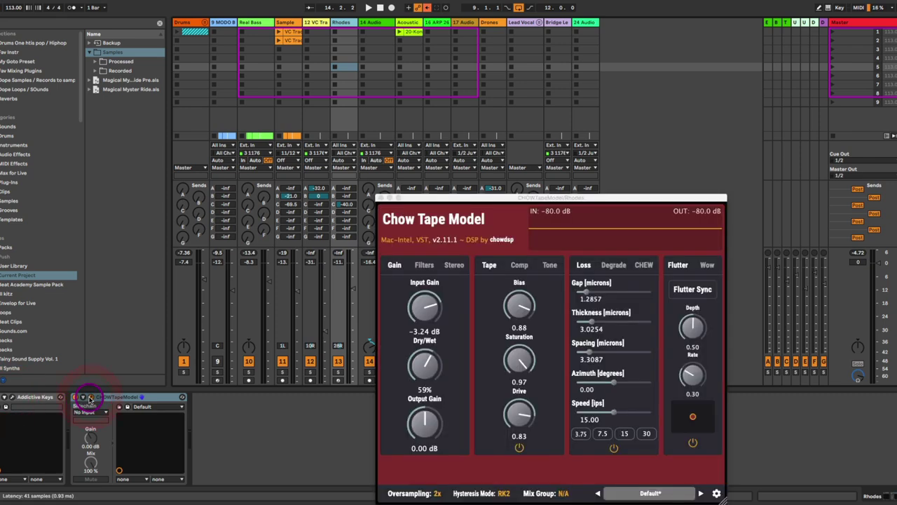
click(579, 218)
drag(575, 198, 466, 129)
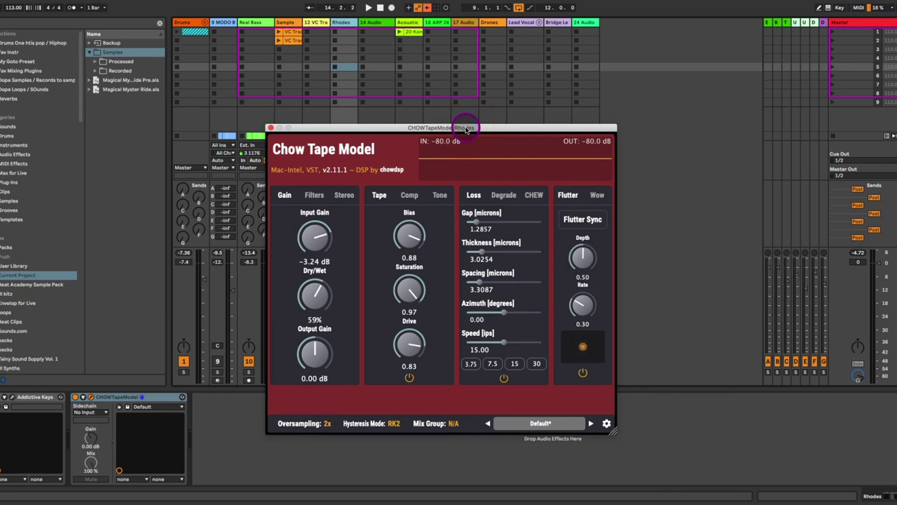
drag(466, 130, 646, 99)
click(489, 163)
click(568, 168)
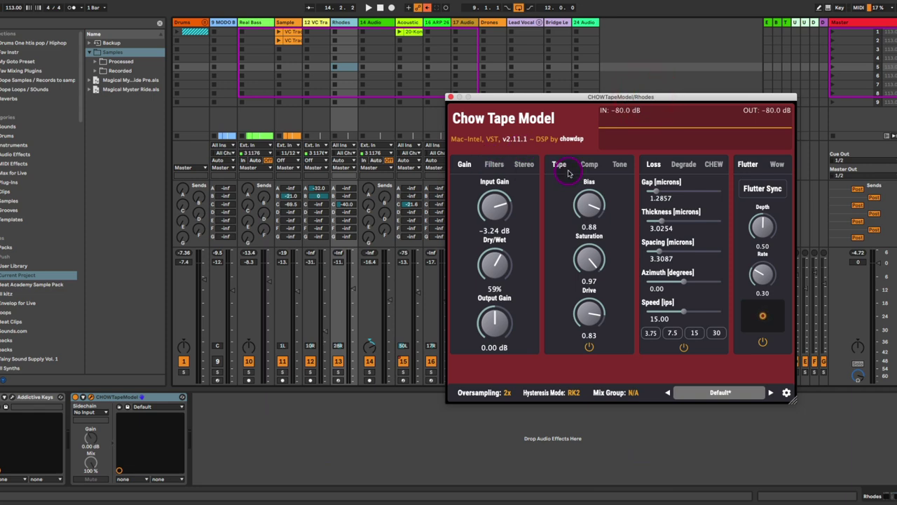
click(683, 169)
click(755, 168)
click(762, 236)
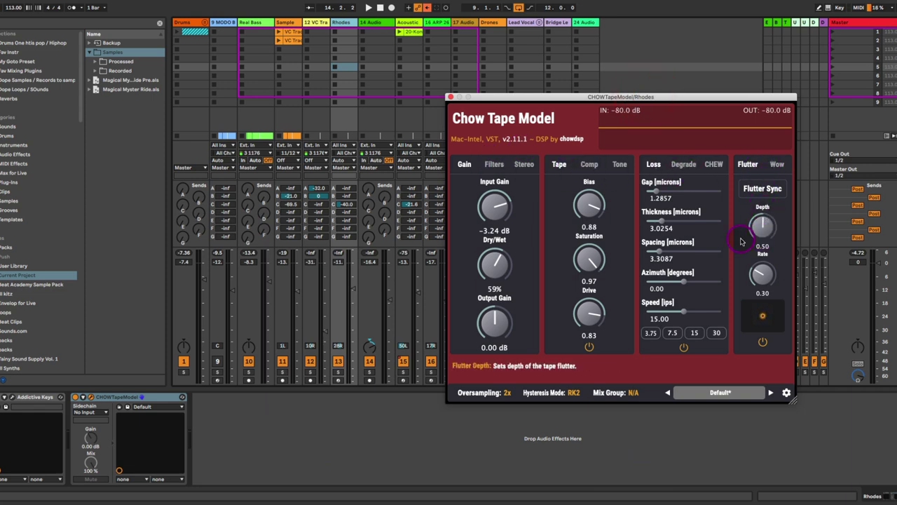
- Solo the Rhodes track, enable the tape filters, and lower High Cut from 22 kHz to 13.99 kHz
click(339, 371)
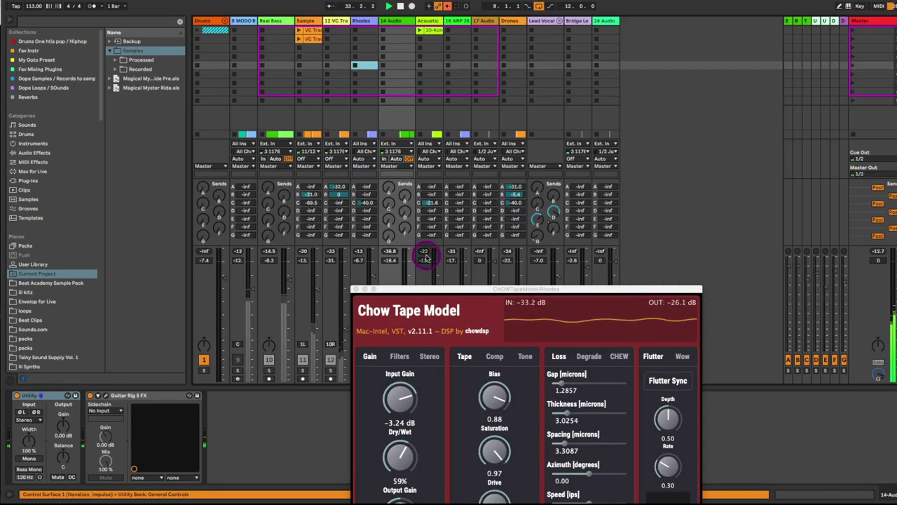
drag(424, 290, 522, 76)
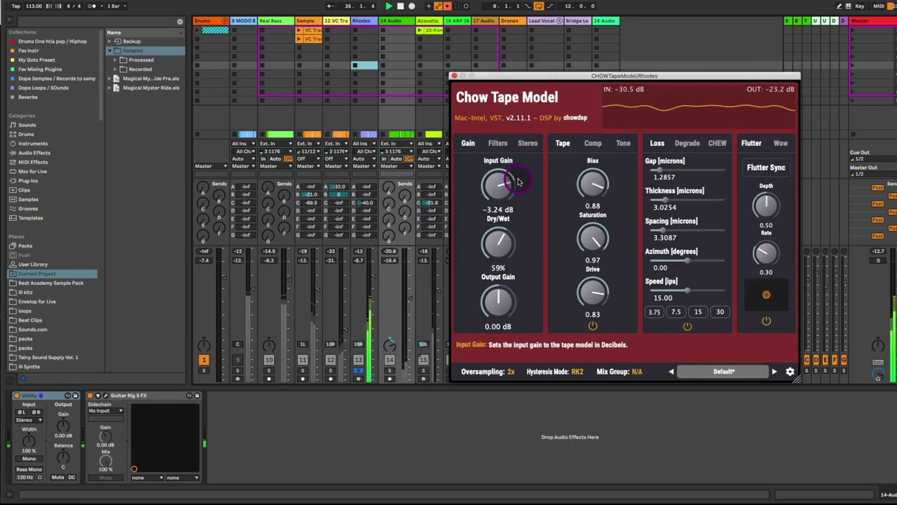
click(498, 143)
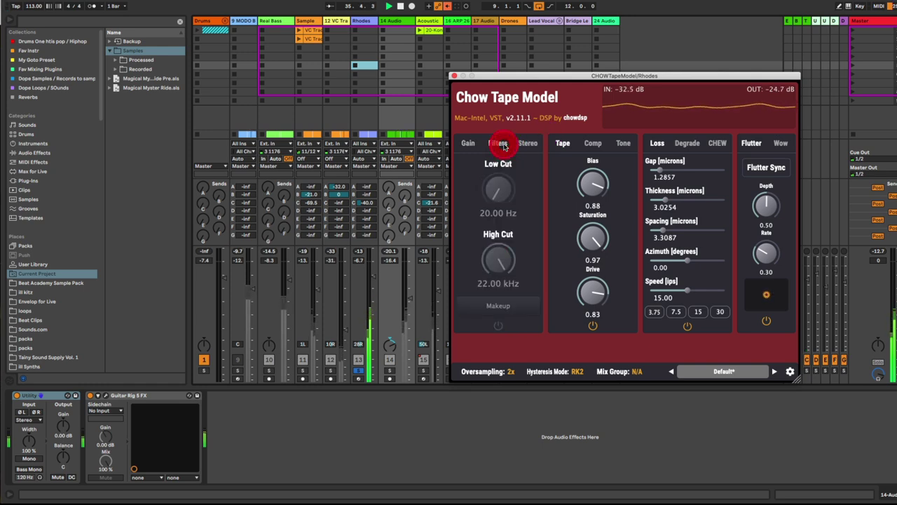
click(499, 325)
mouse_move(499, 254)
mouse_down()
mouse_move(498, 319)
mouse_move(499, 261)
mouse_up()
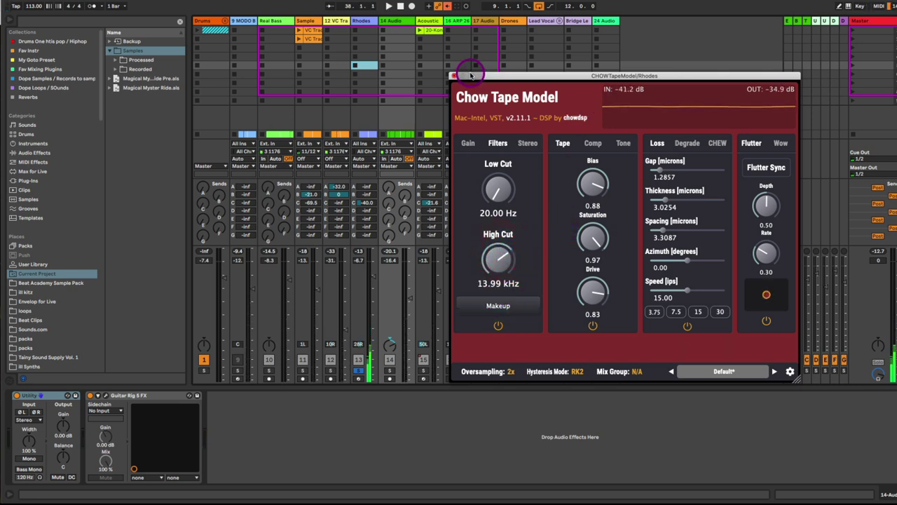
- Close the open tape window and bring up the Lead Vocal's CHOWTapeModel plugin window
click(454, 76)
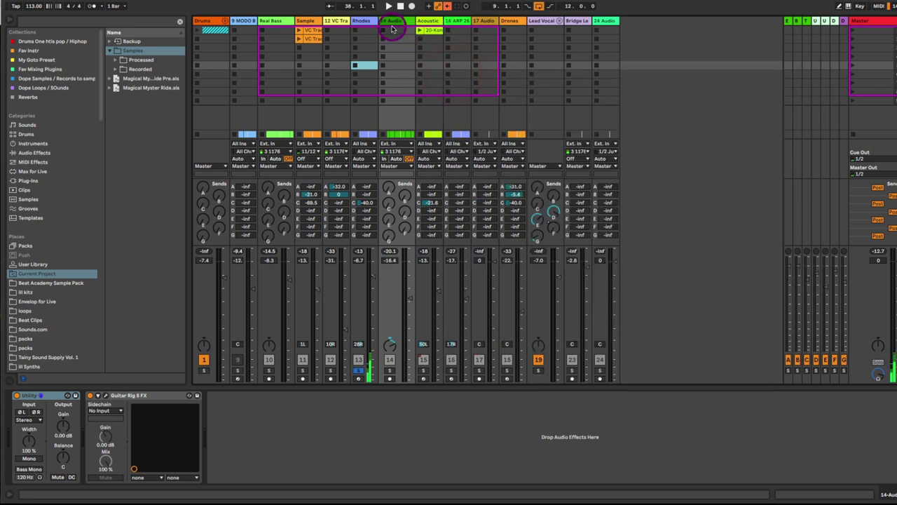
click(365, 21)
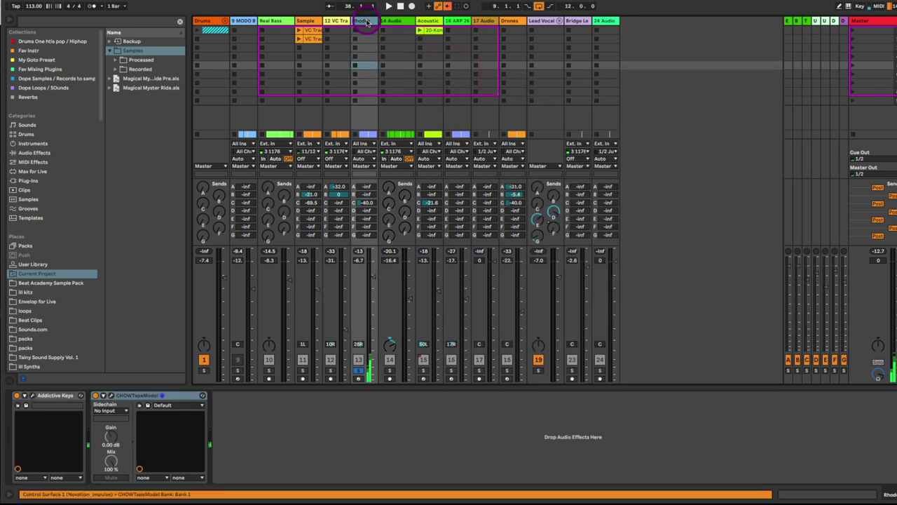
click(537, 21)
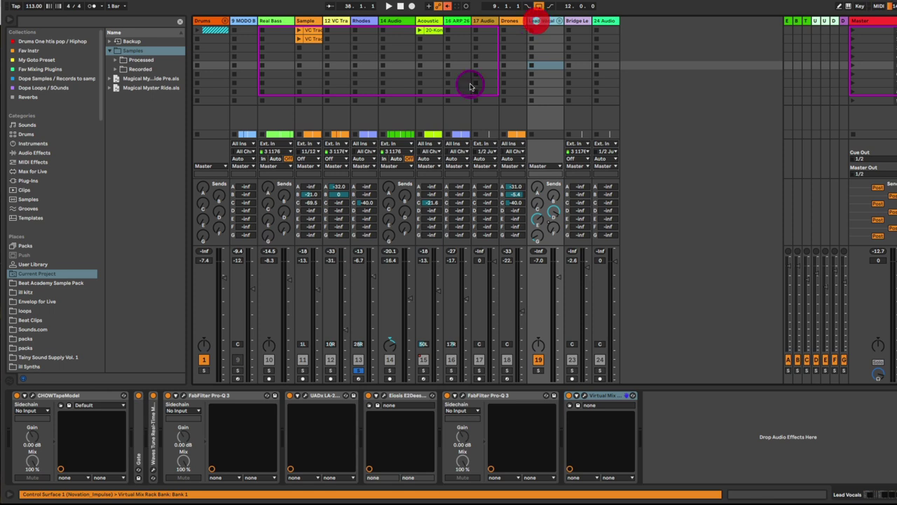
click(79, 397)
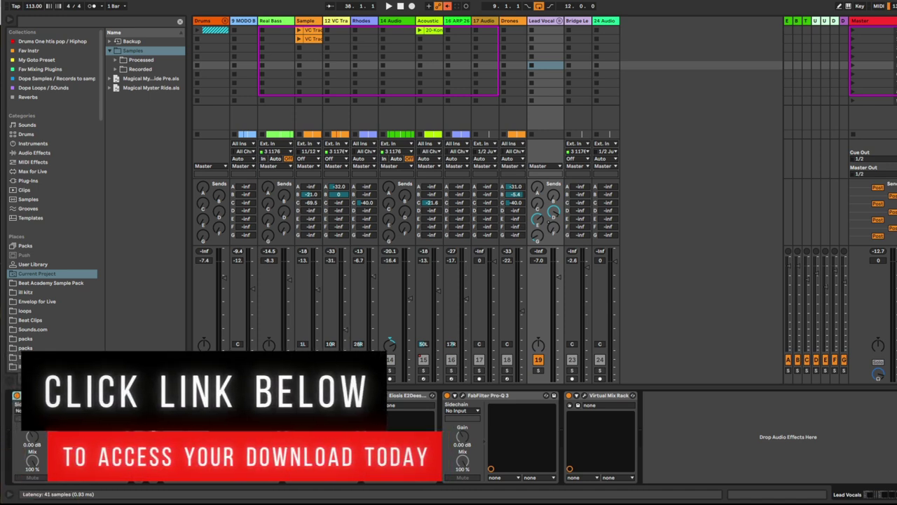
click(31, 395)
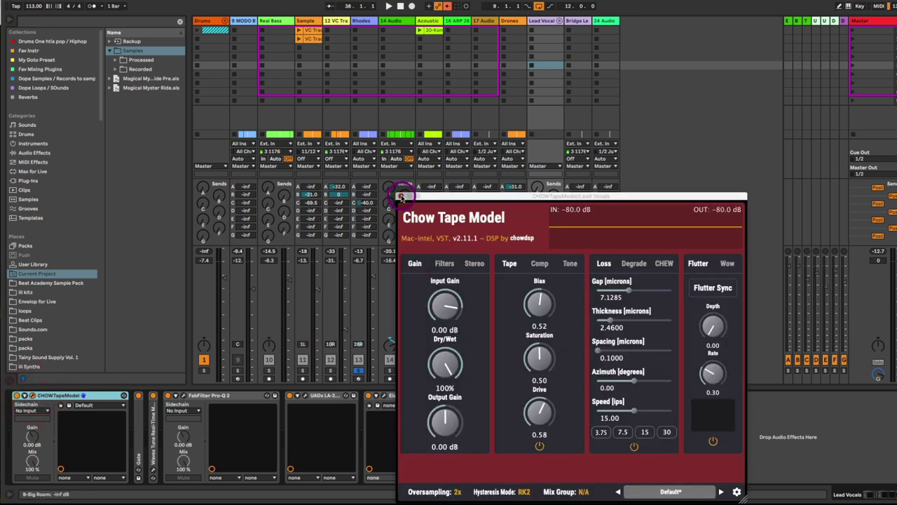
- Close the vocal CHOWTapeModel window and release the Rhodes Solo so all tracks play
click(401, 197)
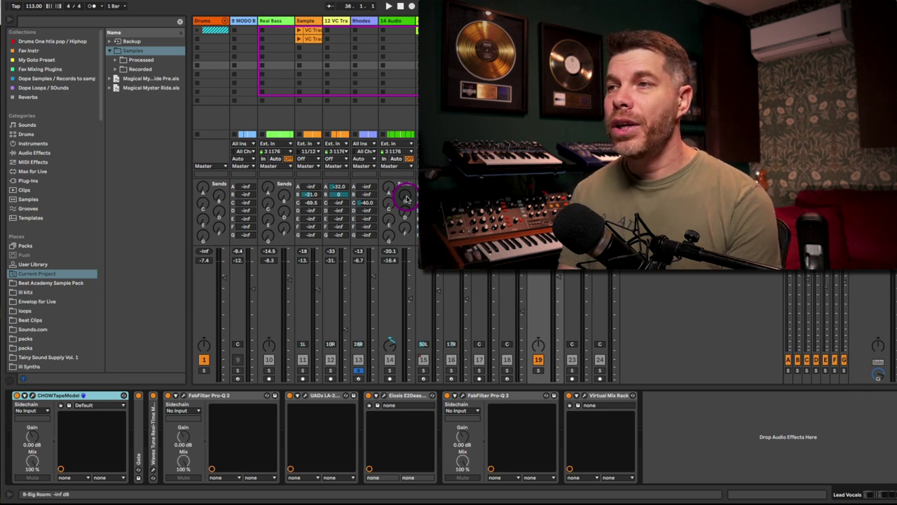
click(359, 371)
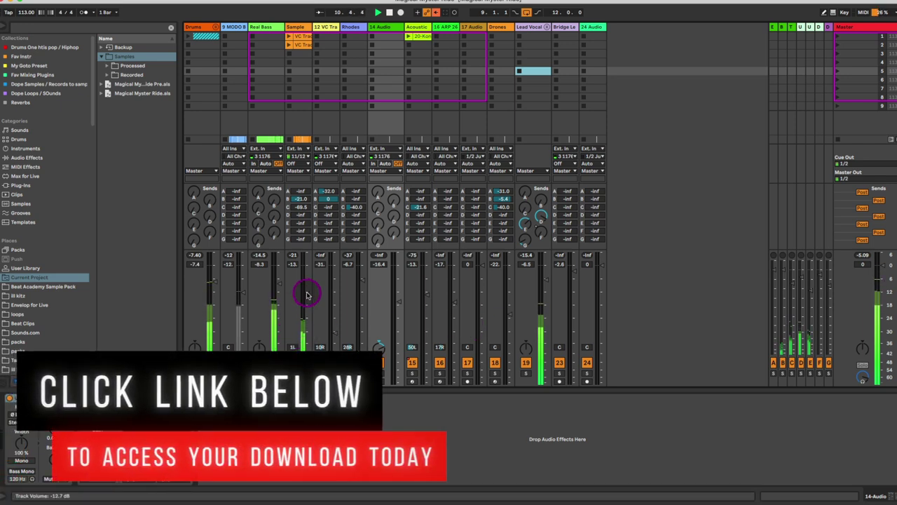
- Open the UADx Galaxy Tape Echo window on return D and move it aside
click(543, 282)
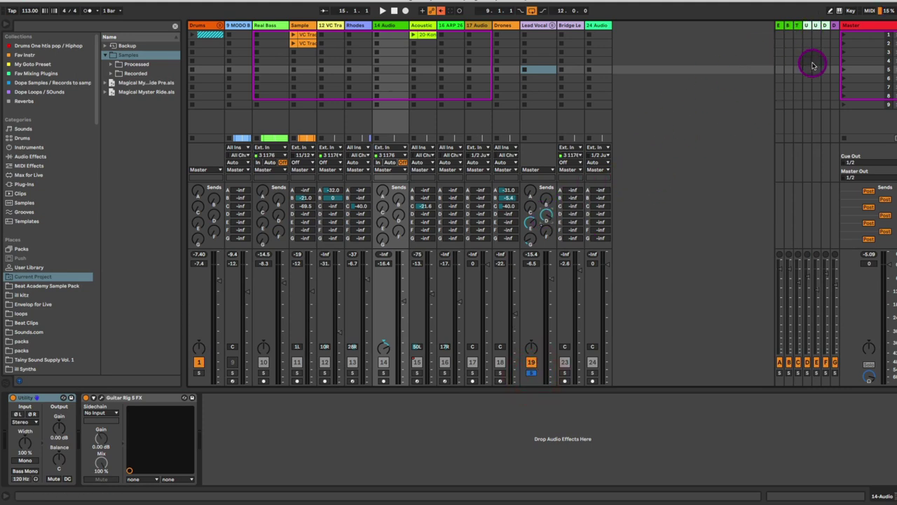
key(space)
click(810, 27)
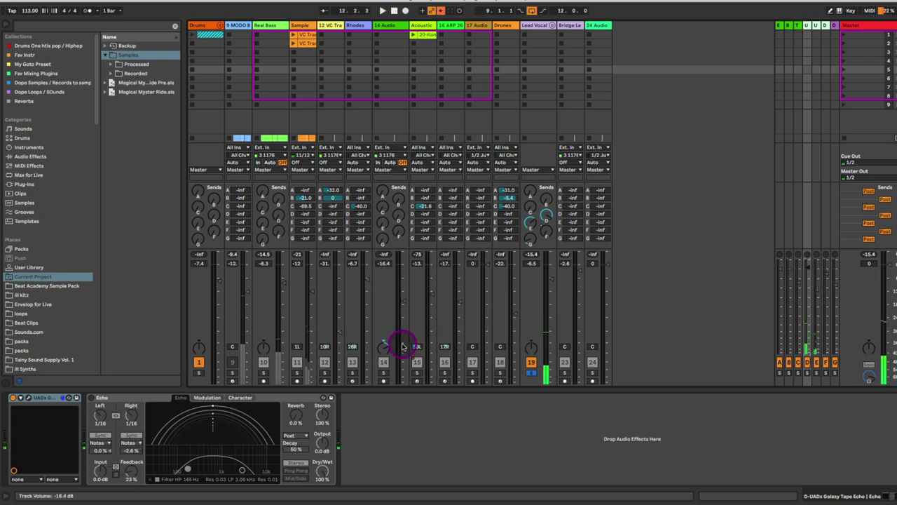
click(28, 398)
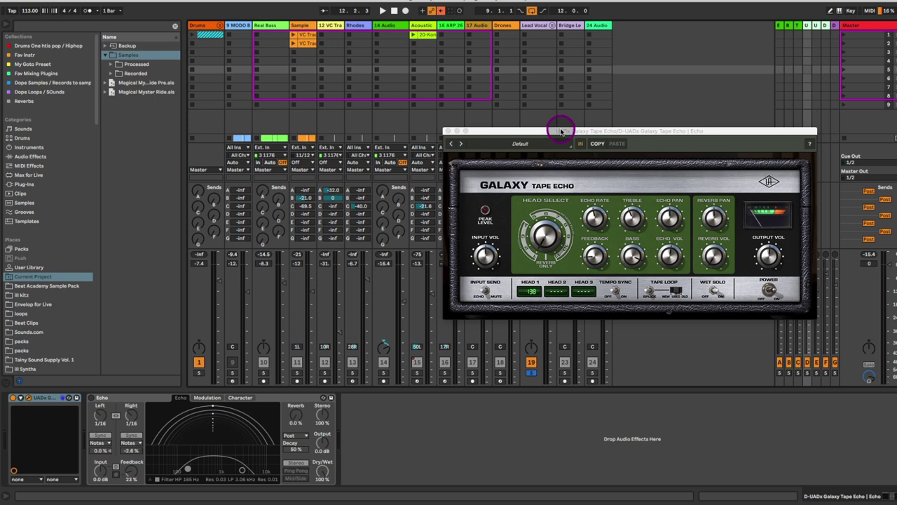
drag(561, 131, 470, 99)
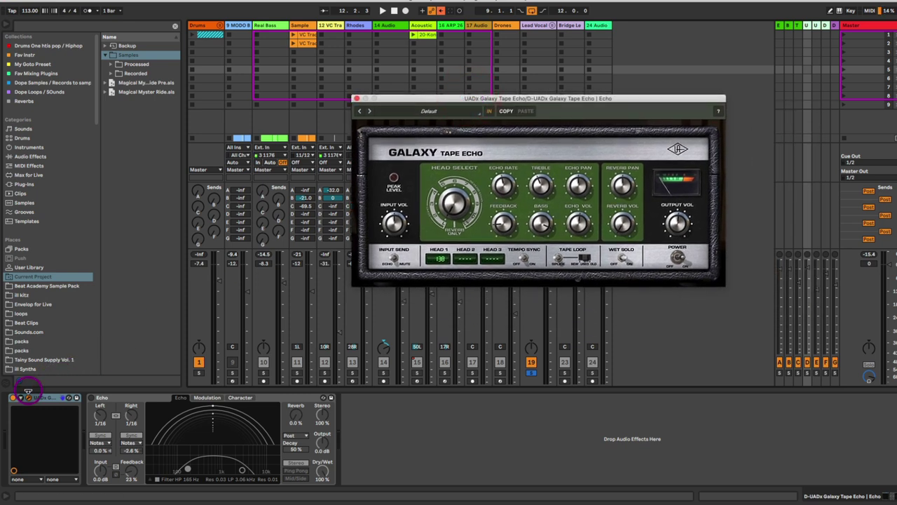
- Switch on the Echo device after the tape echo, synced at 1/16 with 23% feedback
click(13, 398)
click(121, 397)
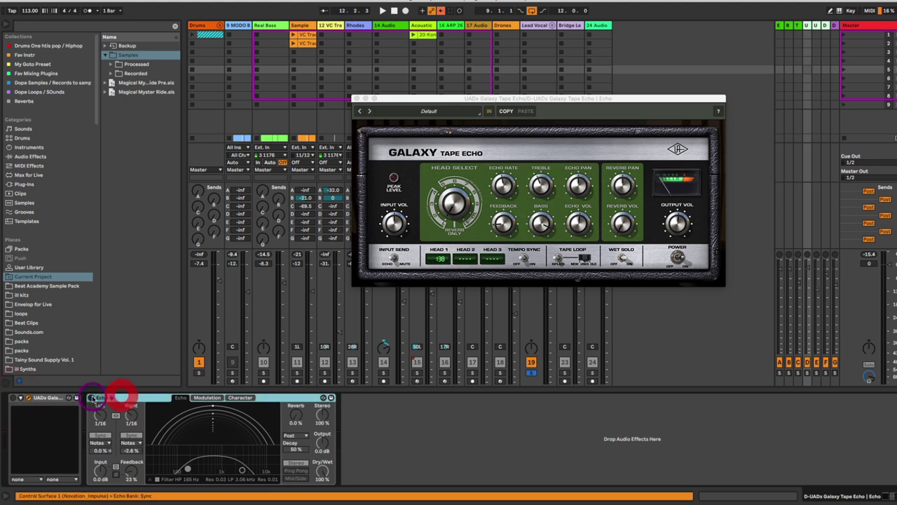
click(91, 399)
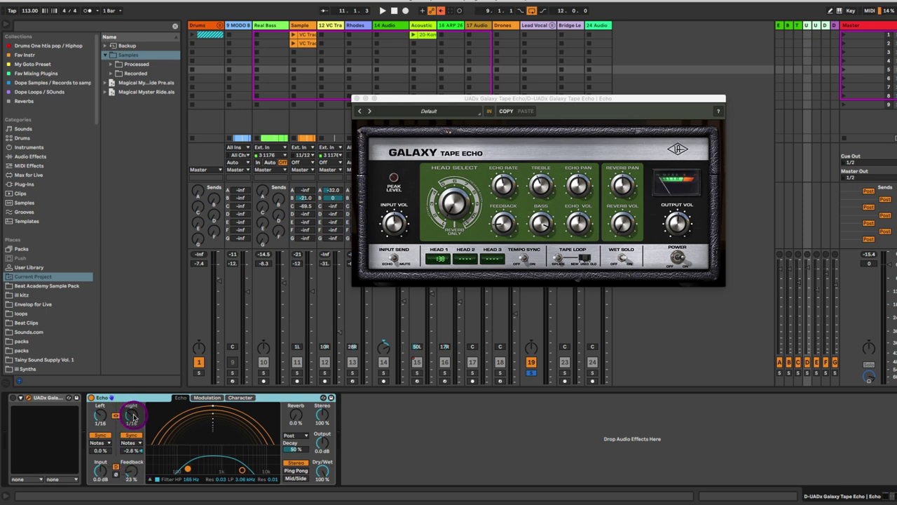
drag(469, 98, 242, 39)
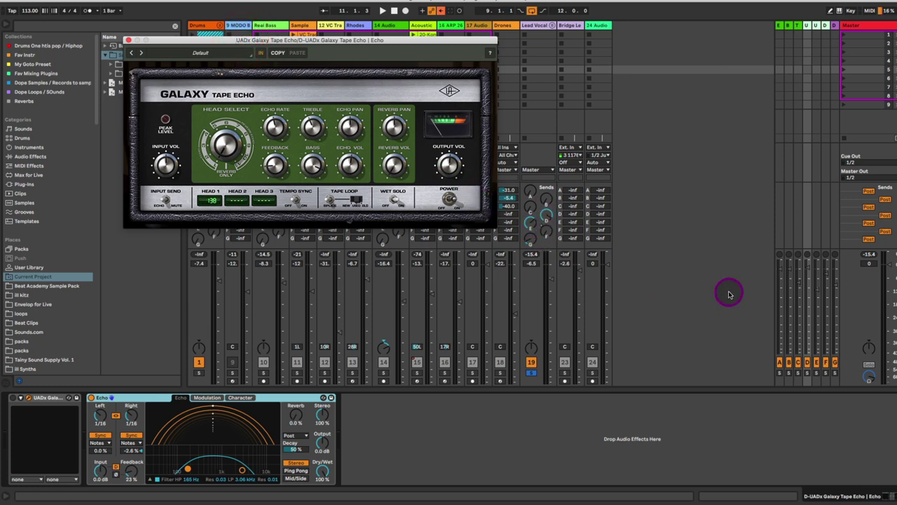
key(space)
- Trim the tape echo return to -1 dB and unsolo the Lead Vocal
drag(811, 270, 812, 274)
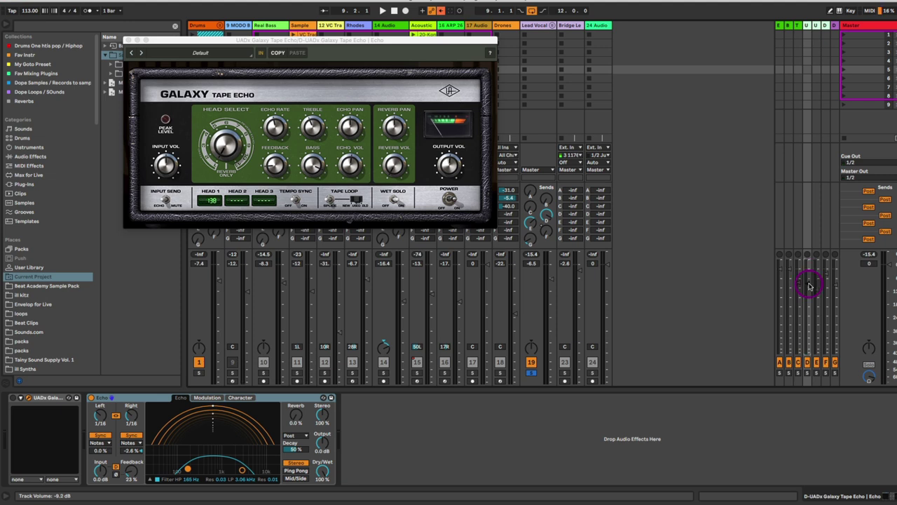
key(space)
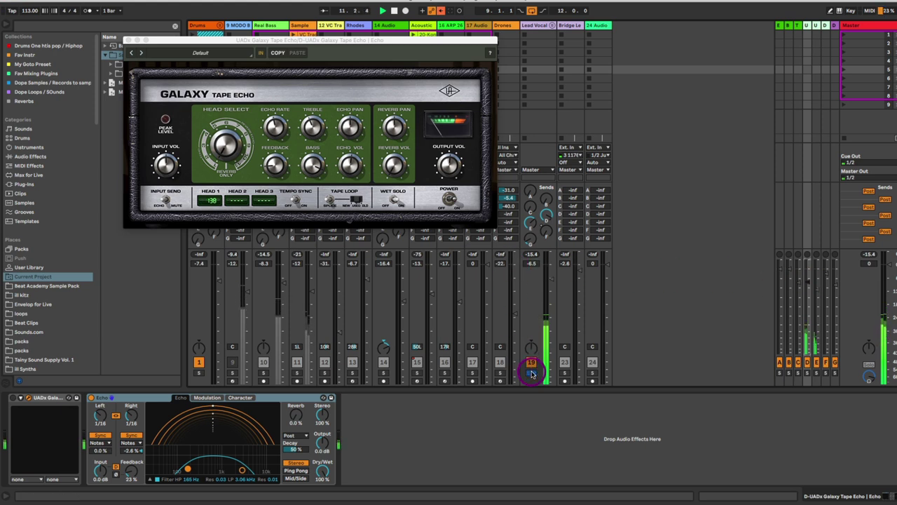
click(531, 373)
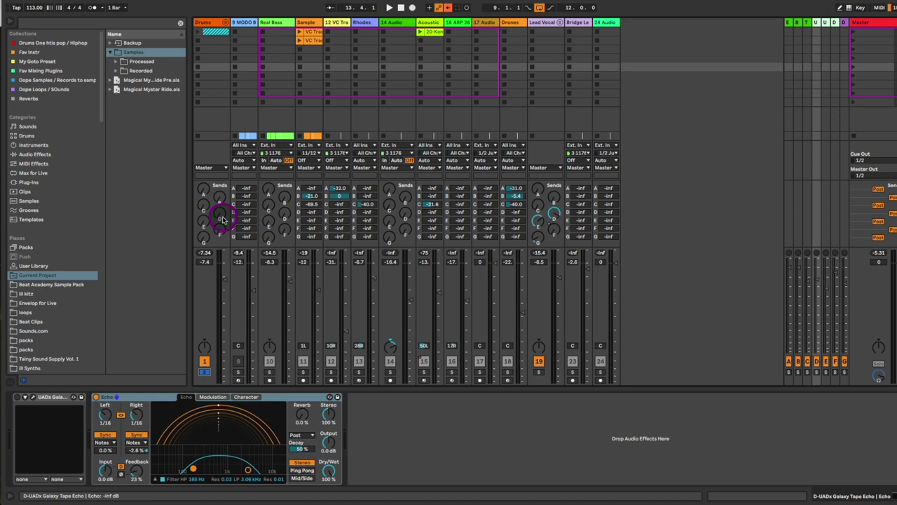
- Set the Drums' Send D to -inf dB, then select the Lead Vocal track
key(space)
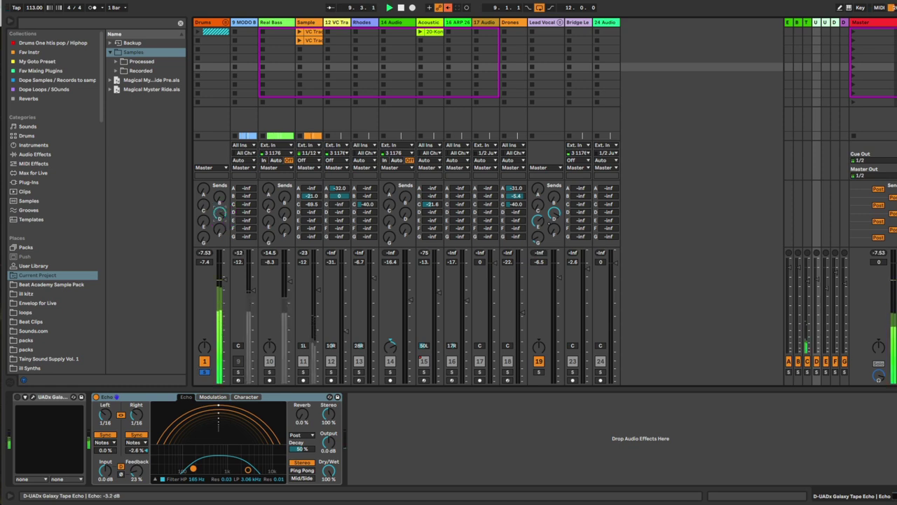
click(221, 217)
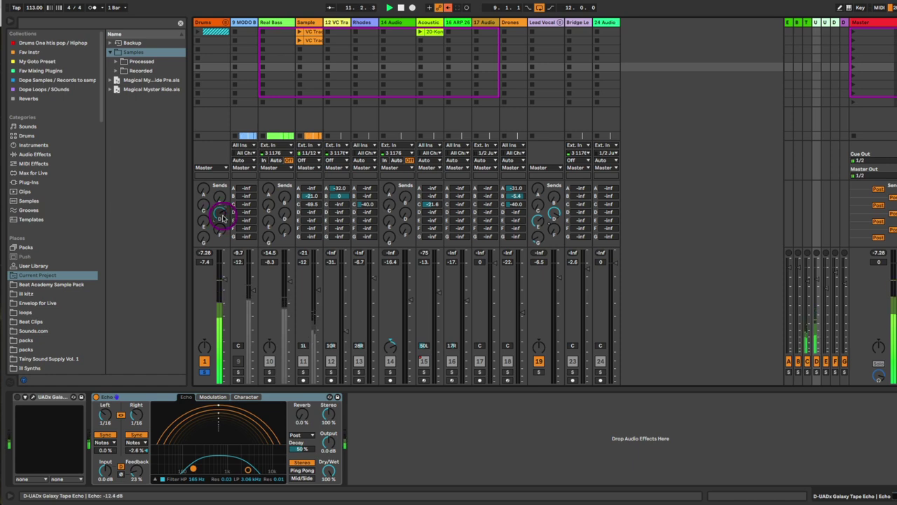
drag(222, 217, 221, 214)
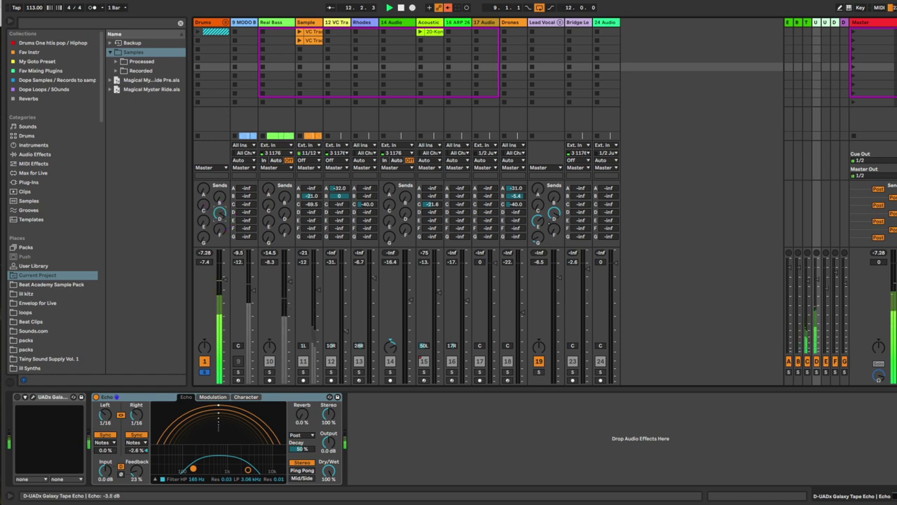
click(222, 217)
key(Delete)
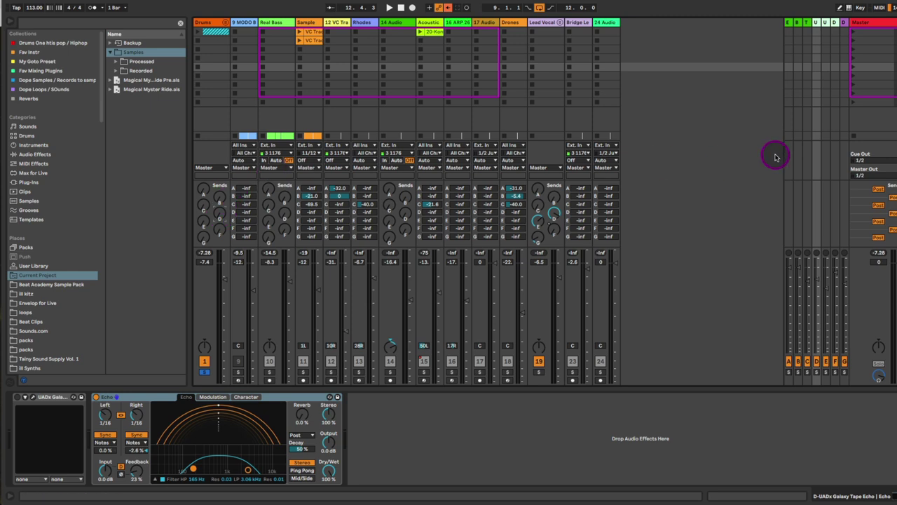
click(544, 24)
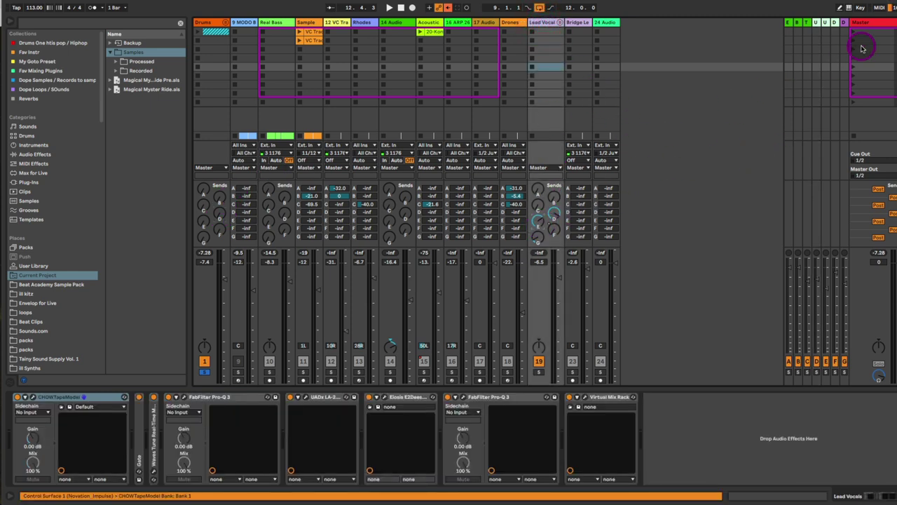
- Open the UADx Pure Plate window on return E and move it aside
click(834, 23)
click(826, 24)
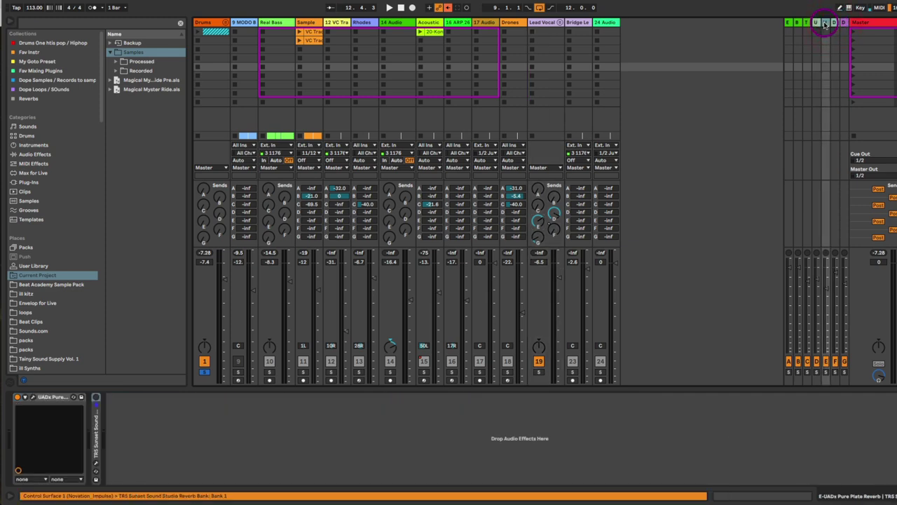
click(34, 396)
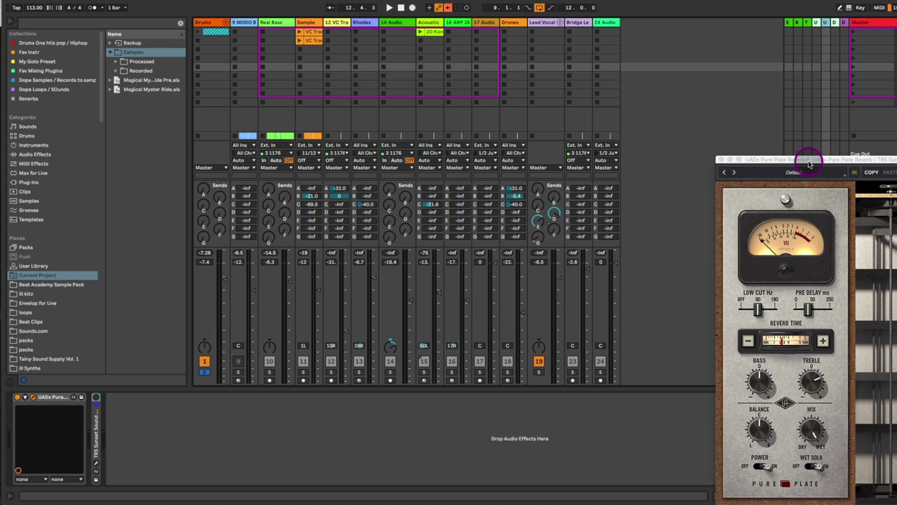
drag(809, 163, 744, 119)
- Lower the Lead Vocal's Send E to the plate, checking it soloed, then in the mix
click(539, 372)
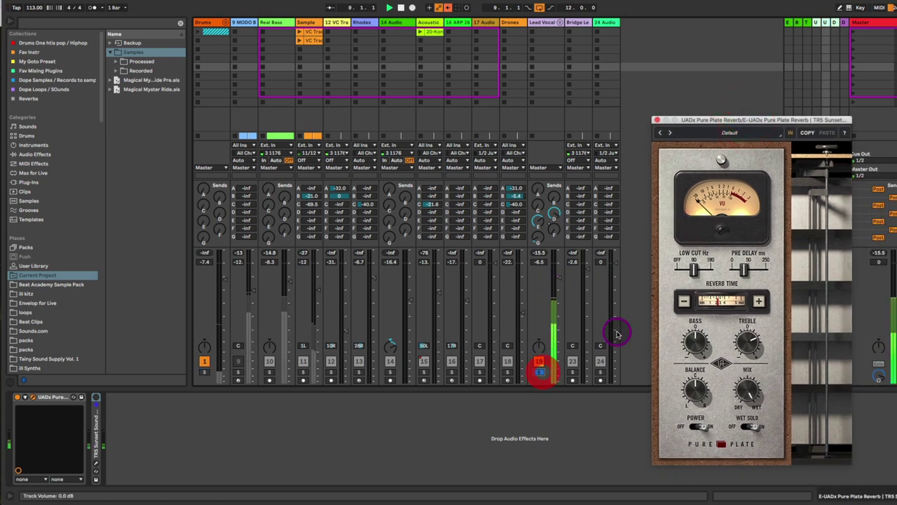
click(542, 223)
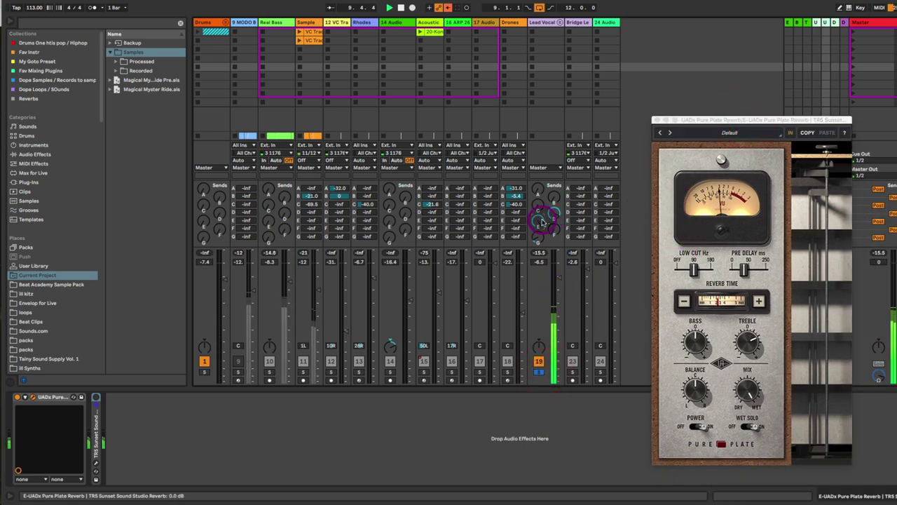
click(544, 371)
click(540, 373)
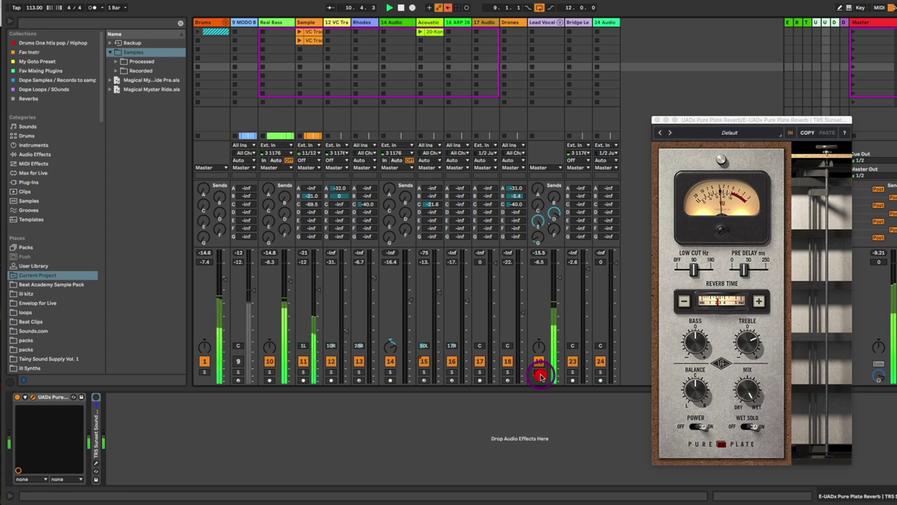
click(540, 223)
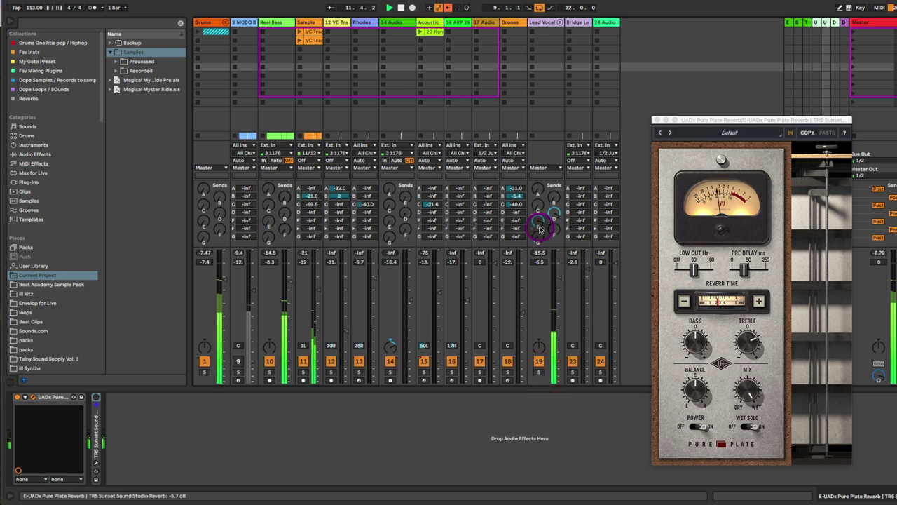
drag(712, 118, 667, 69)
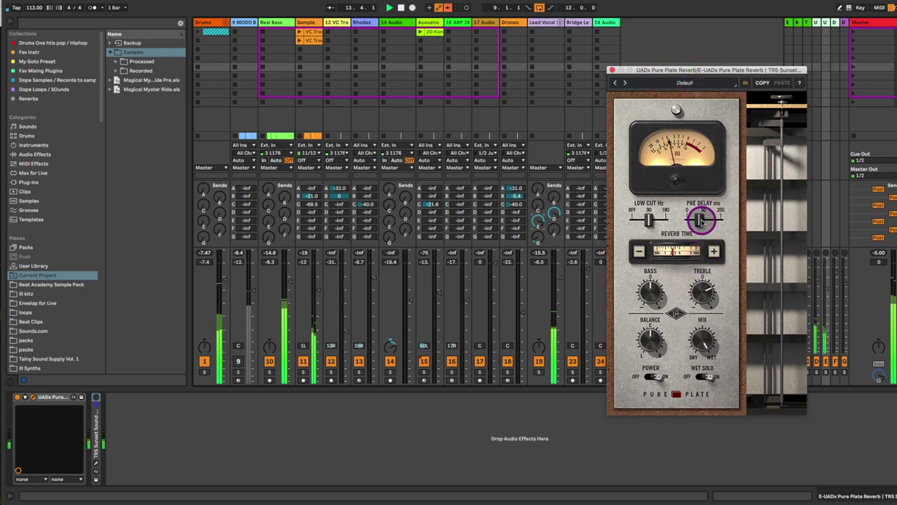
drag(539, 219, 538, 231)
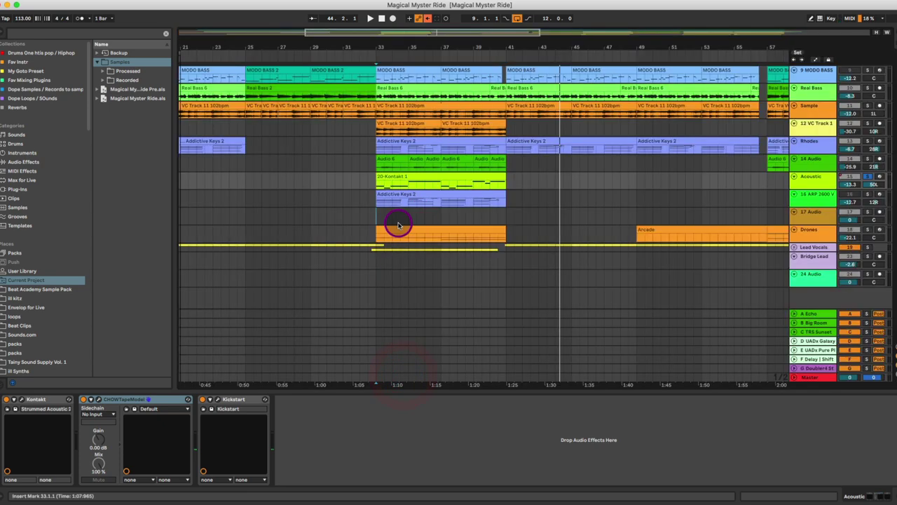
- Open the Acoustic track's CHOWTapeModel and pan the track closer to centre, toward 22L
click(373, 213)
key(Tab)
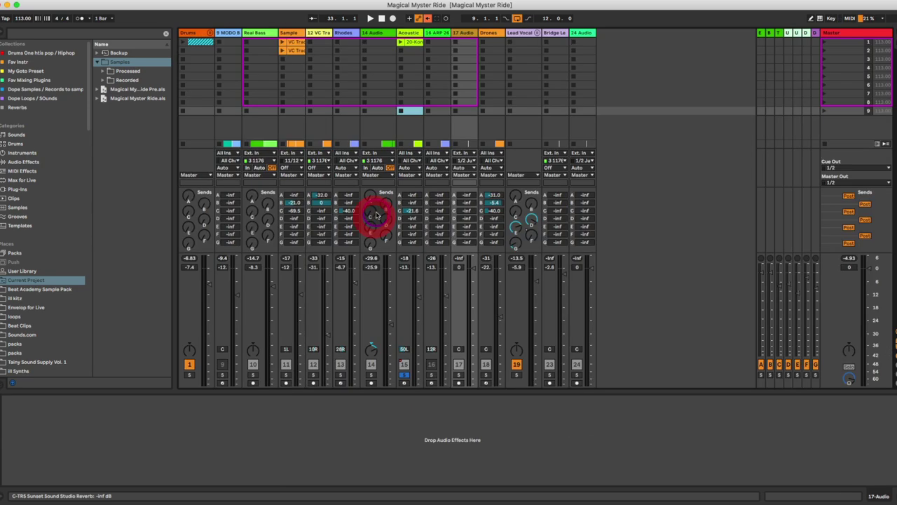
click(410, 32)
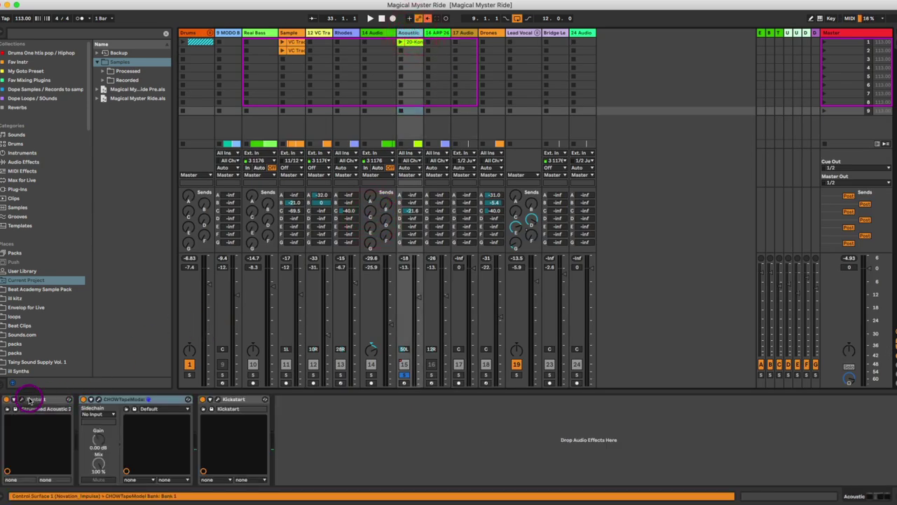
click(99, 400)
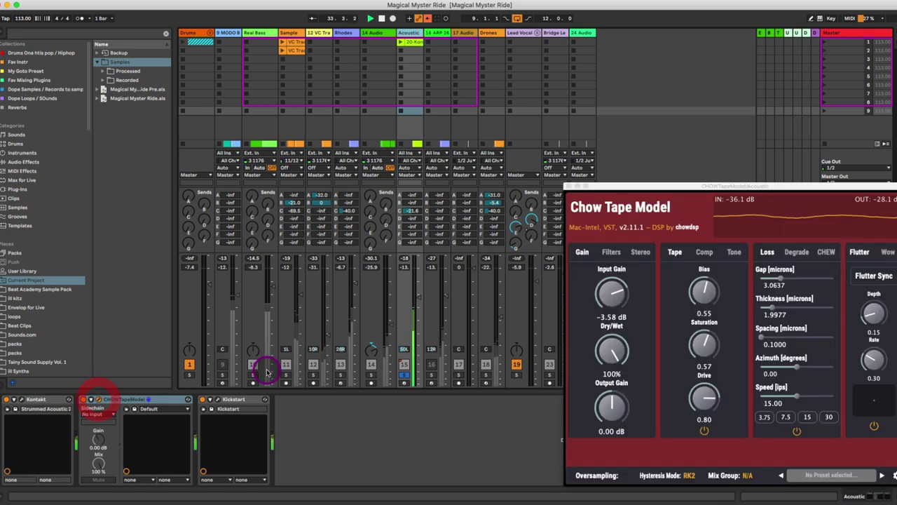
drag(413, 347, 414, 358)
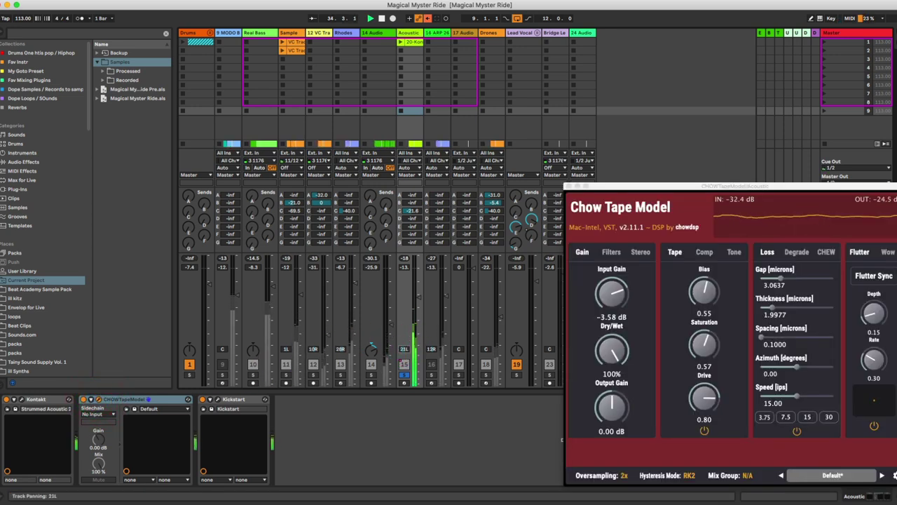
- Enable the tape model's filters with High Cut lowered to about 18.4 kHz
click(612, 251)
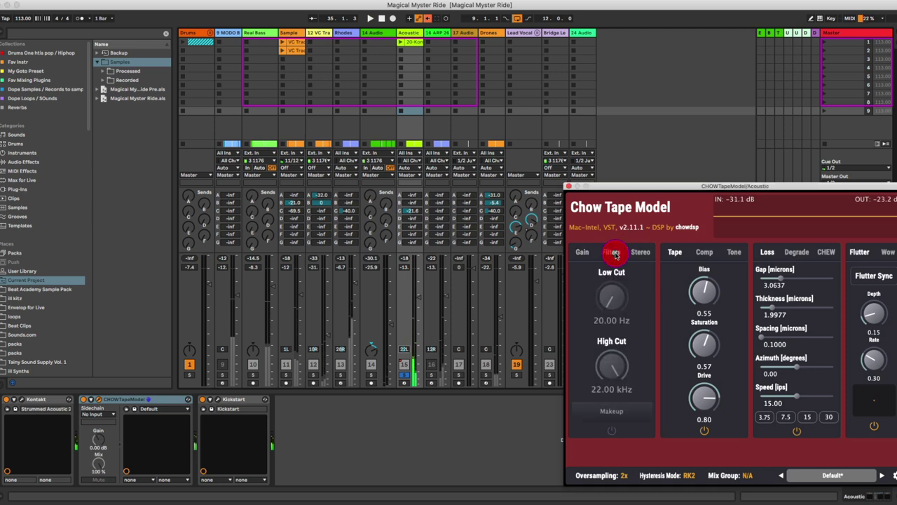
click(611, 430)
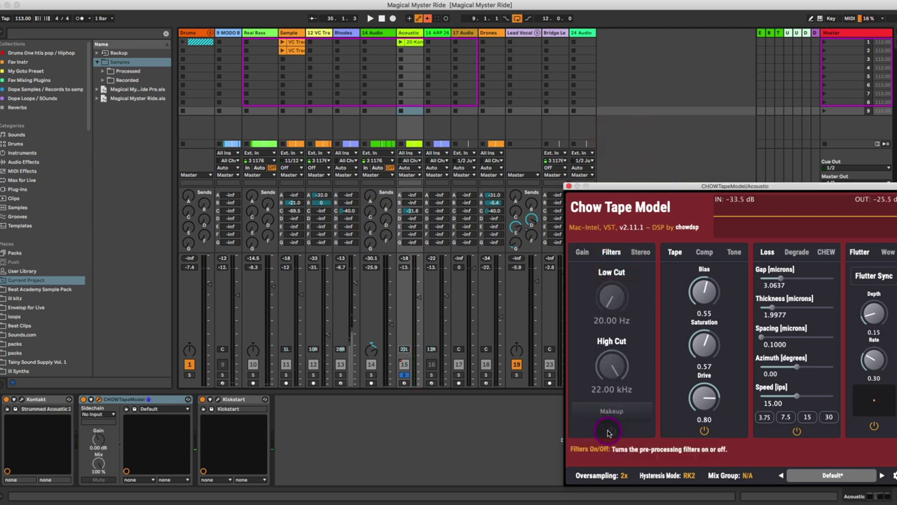
mouse_move(612, 365)
mouse_down()
mouse_move(610, 435)
mouse_move(617, 371)
mouse_up()
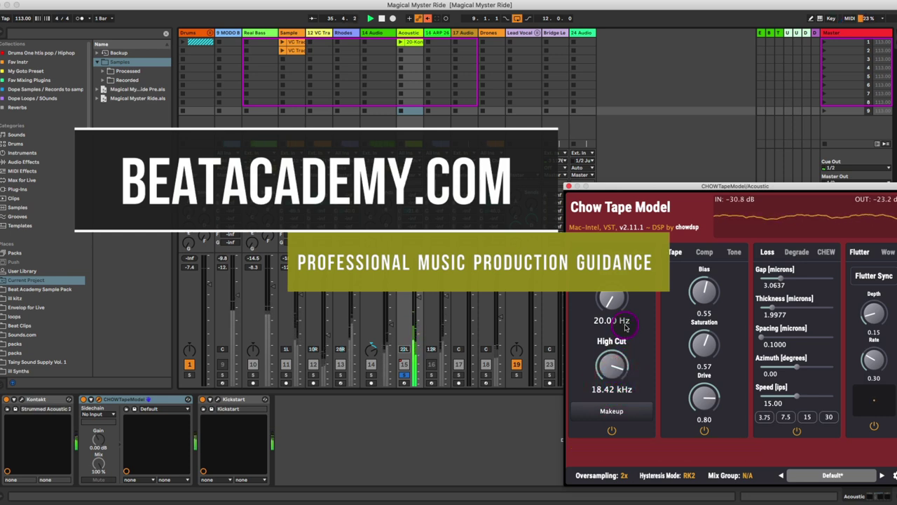
click(567, 186)
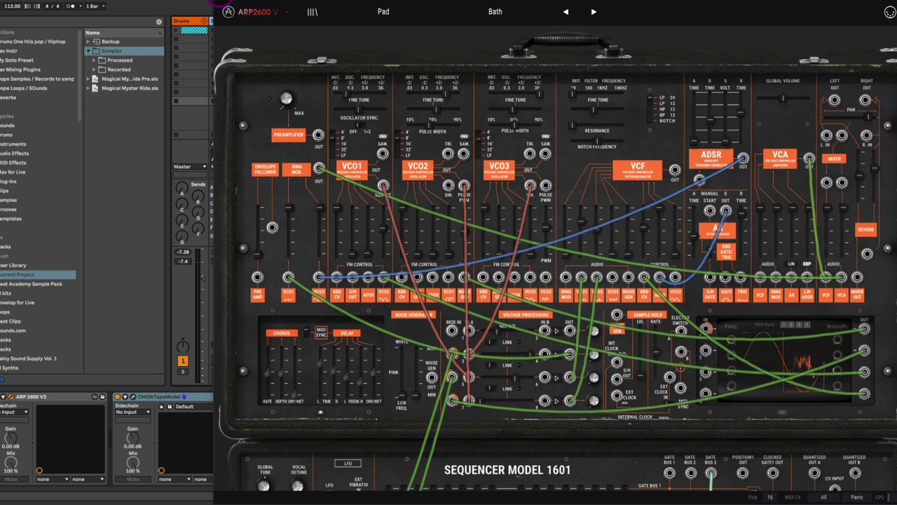
- Close the ARP 2600 V window, check the ARP track's CHOWTapeModel, and switch to Arrangement view
click(222, 4)
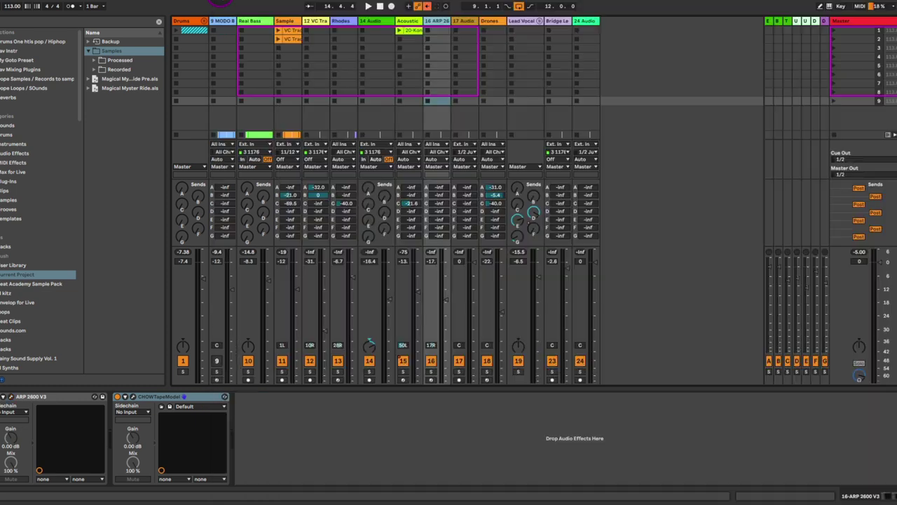
click(133, 397)
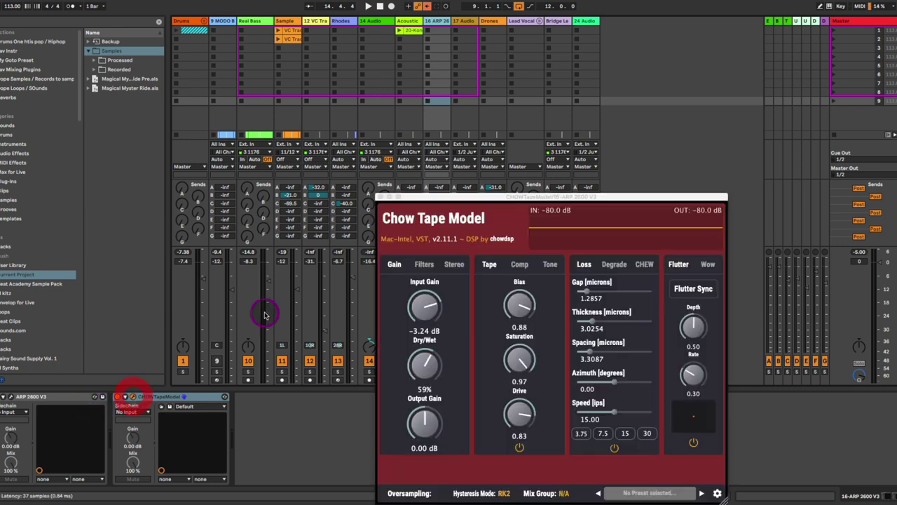
click(380, 198)
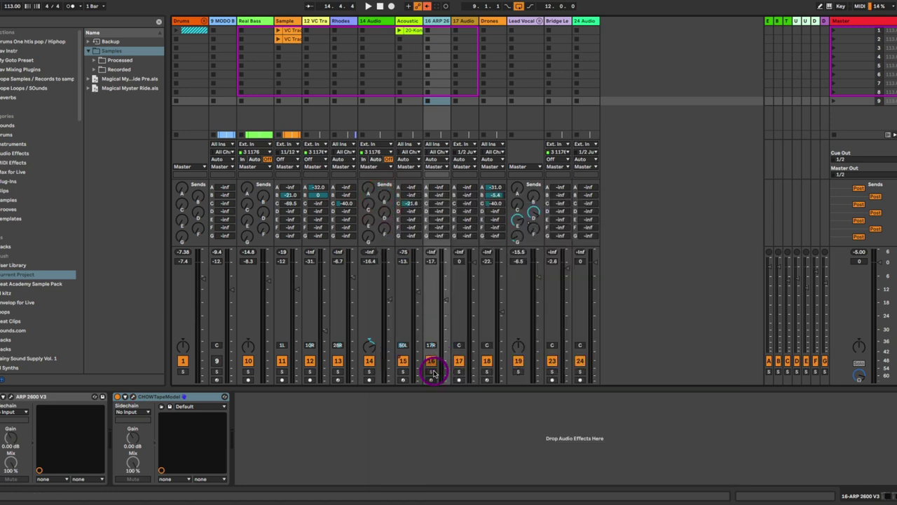
key(Tab)
- Select bars 33 to 41 on the 17 Audio lane, then return to Session view
scroll(344, 147, right, 5)
click(331, 146)
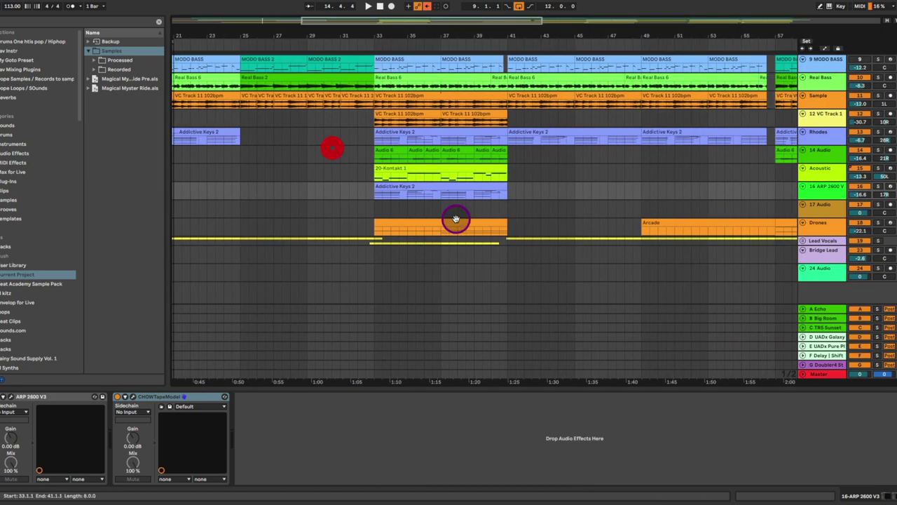
click(377, 216)
key(Tab)
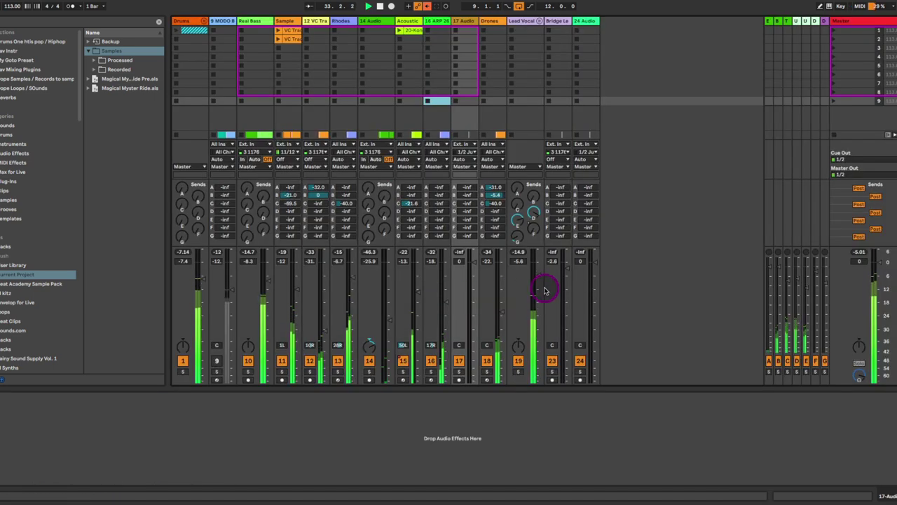
- Set the Lead Vocal fader to -6 dB and raise the ARP 2600, briefly soloing it
drag(541, 286, 538, 279)
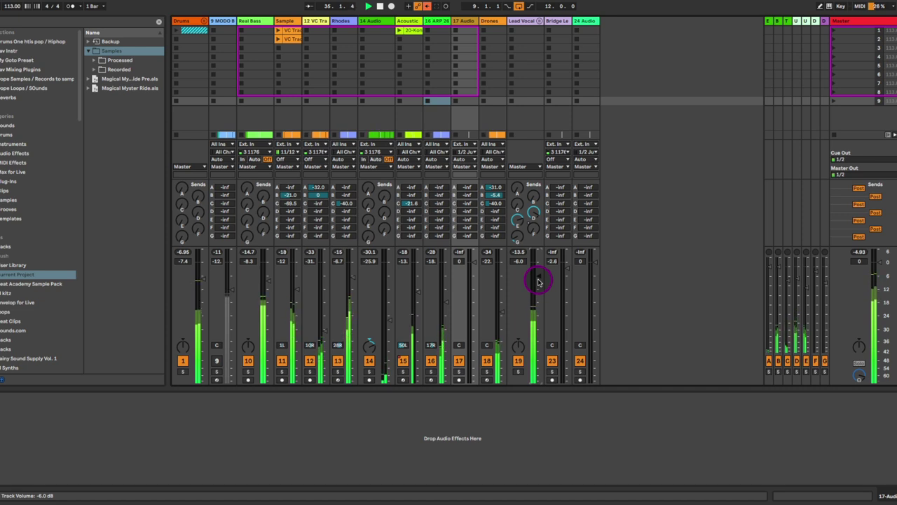
drag(443, 301, 442, 300)
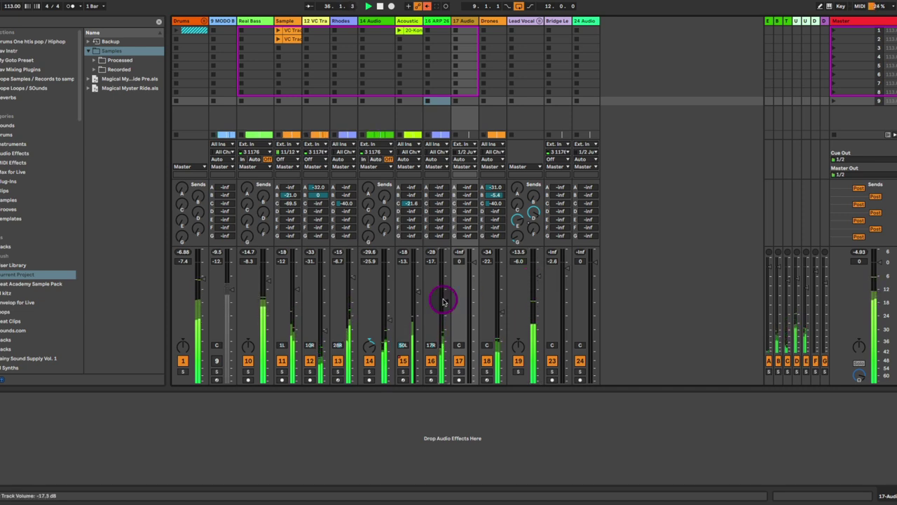
click(431, 371)
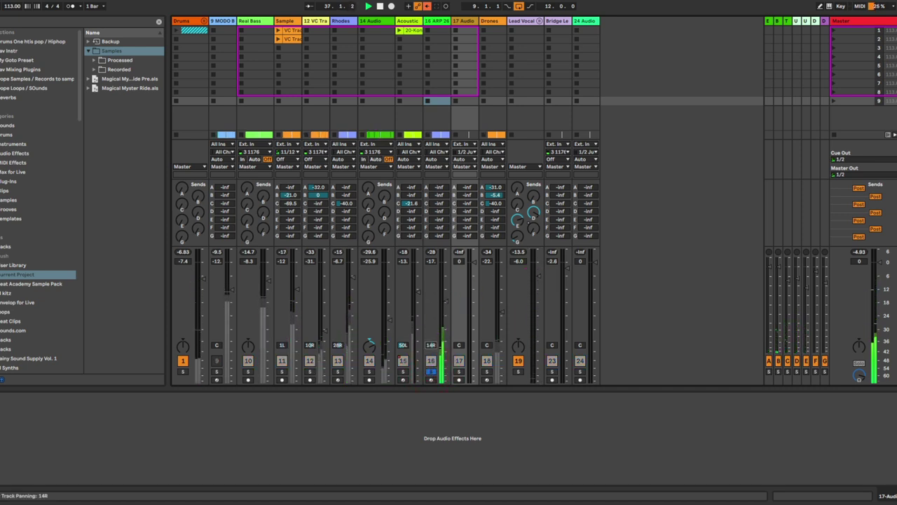
click(431, 372)
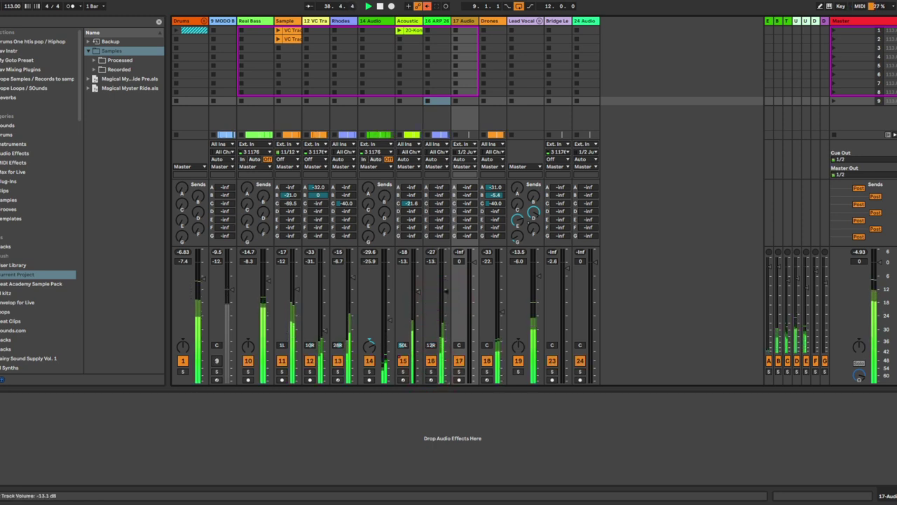